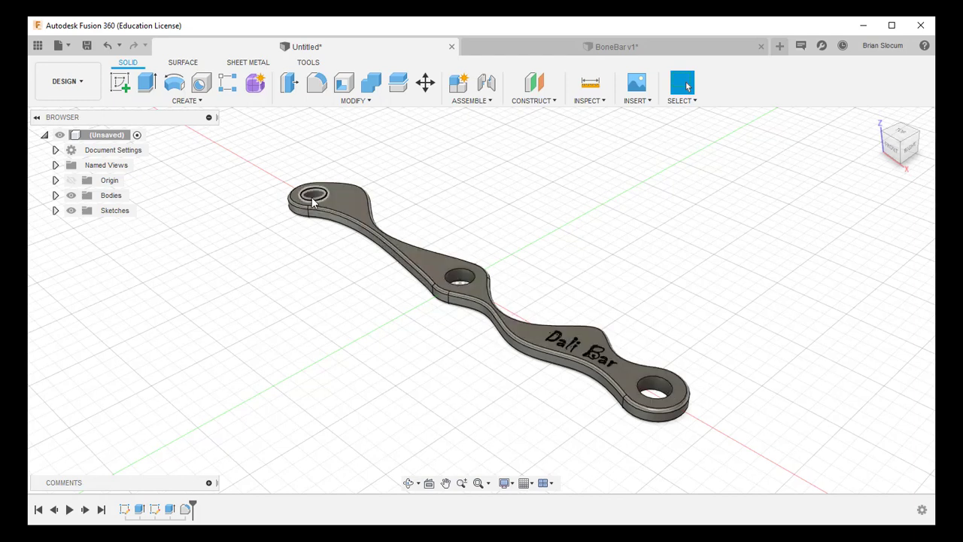
left_click(663, 47)
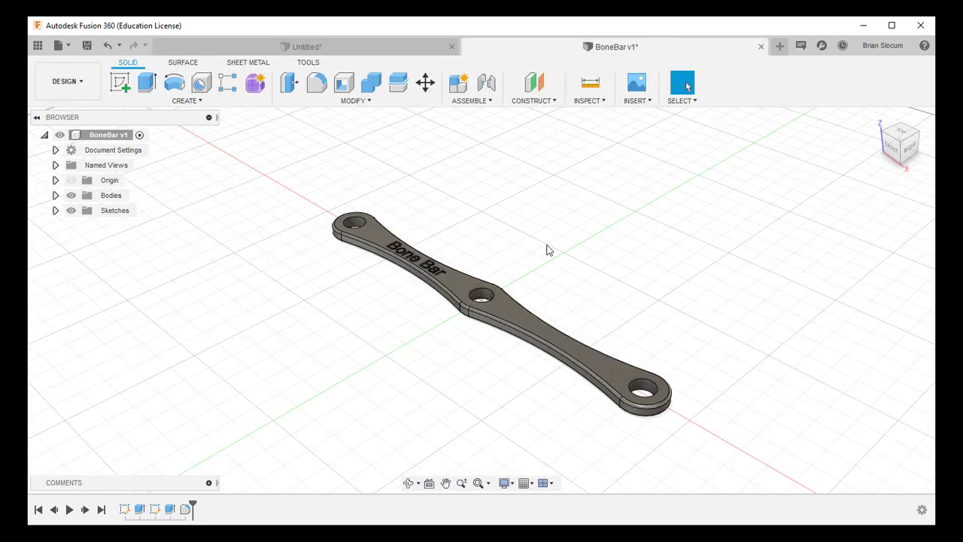
left_click(336, 47)
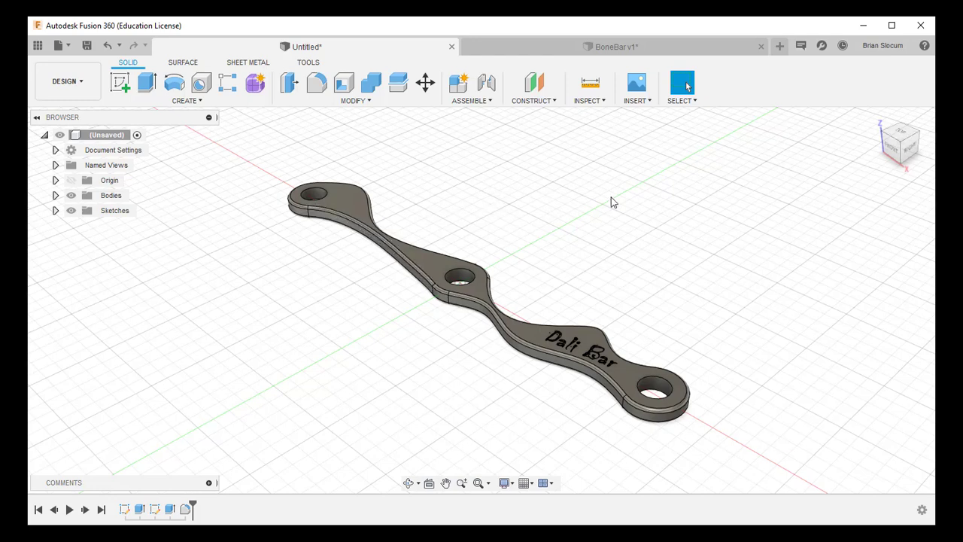
Create a new design and start a sketch on the horizontal XY plane
left_click(779, 47)
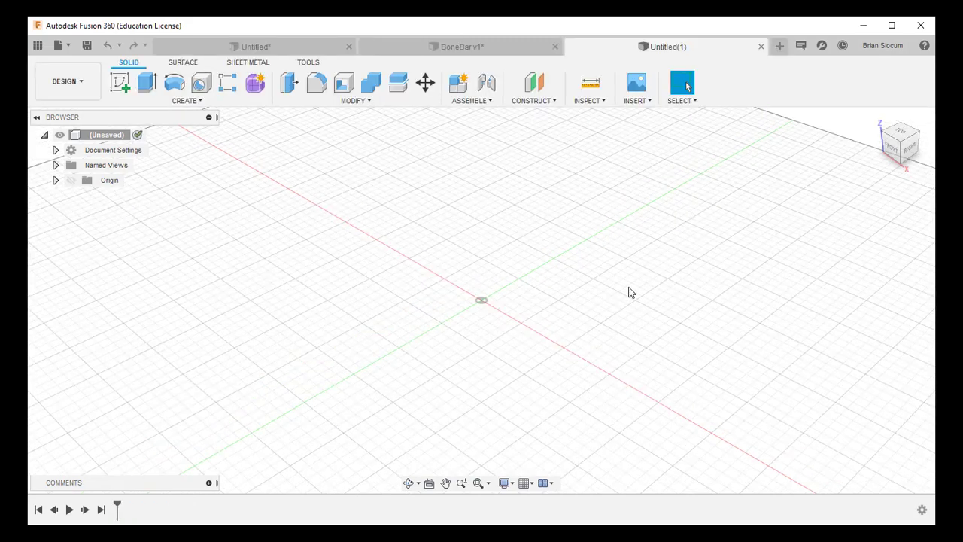
left_click(121, 81)
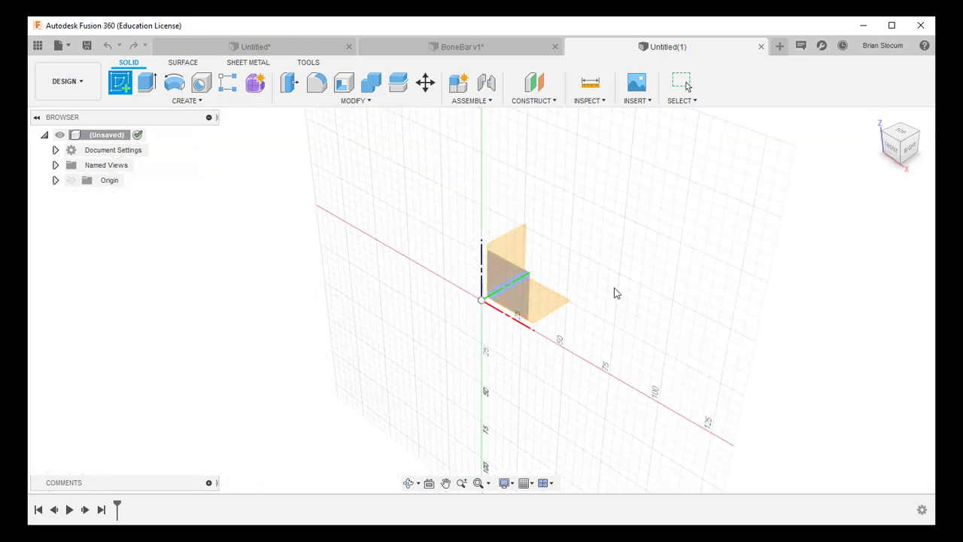
left_click(539, 307)
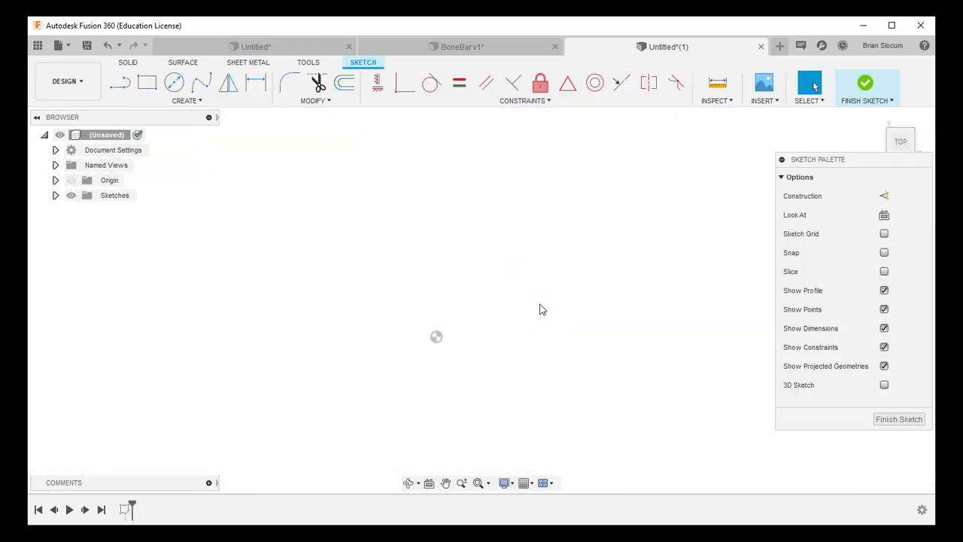
Sketch a circle centred on the origin and set its diameter to 10 mm
left_click(173, 85)
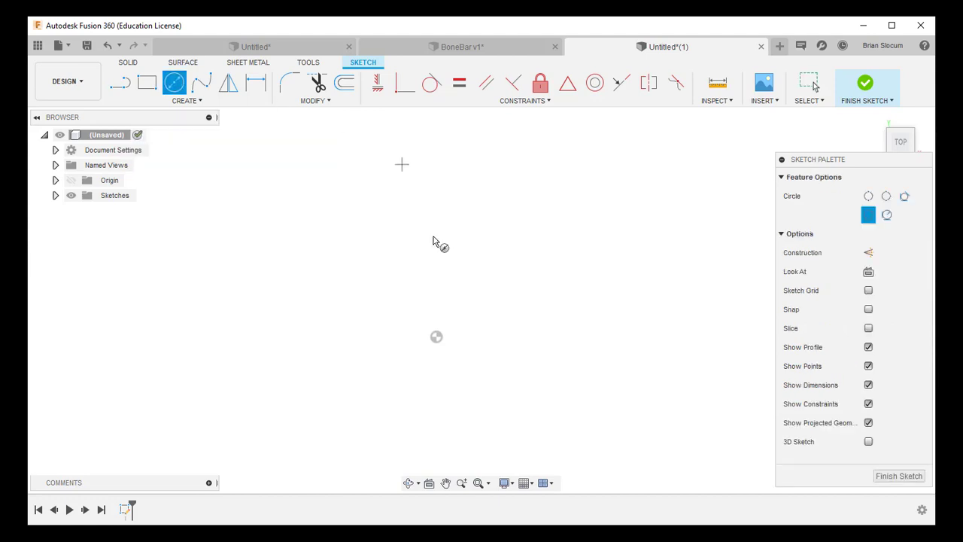
left_click(436, 337)
left_click(460, 335)
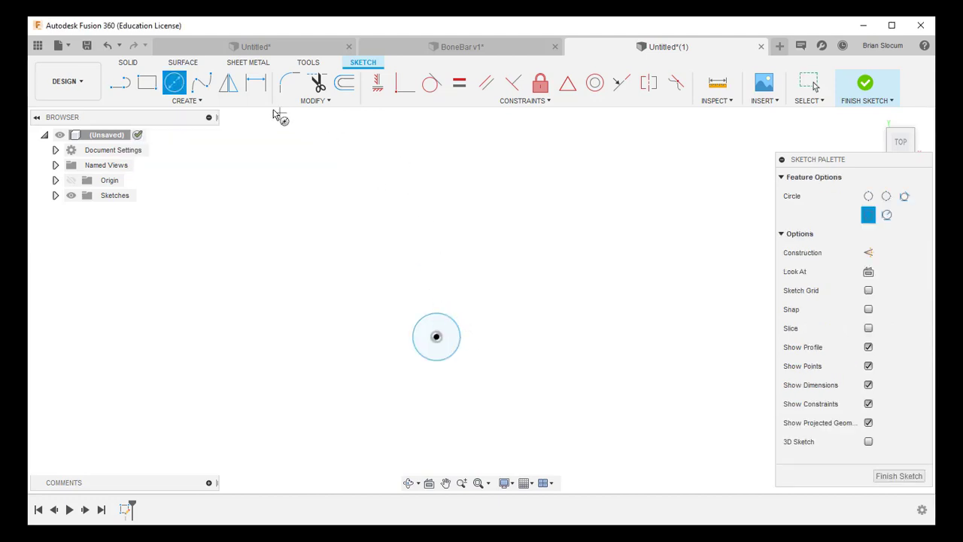
left_click(260, 87)
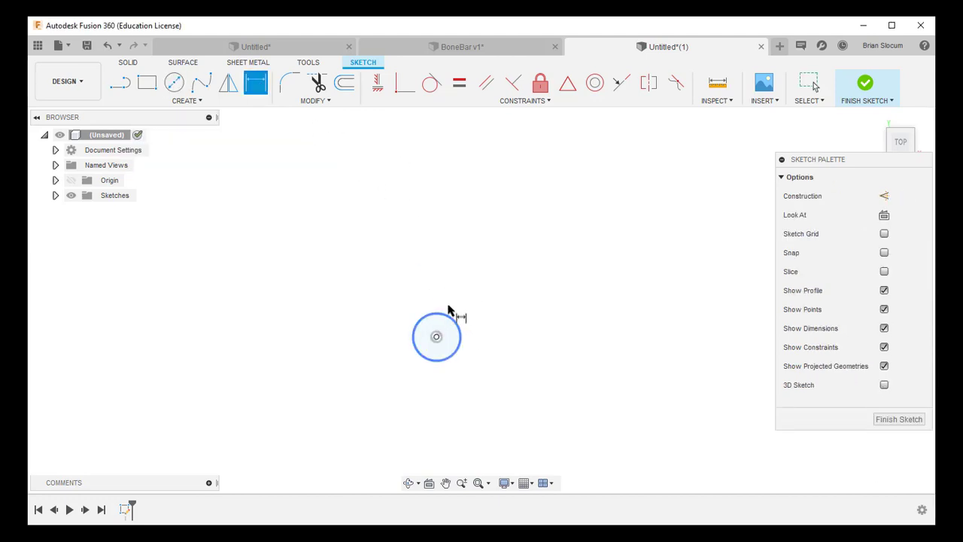
left_click(447, 313)
left_click(468, 279)
type("10")
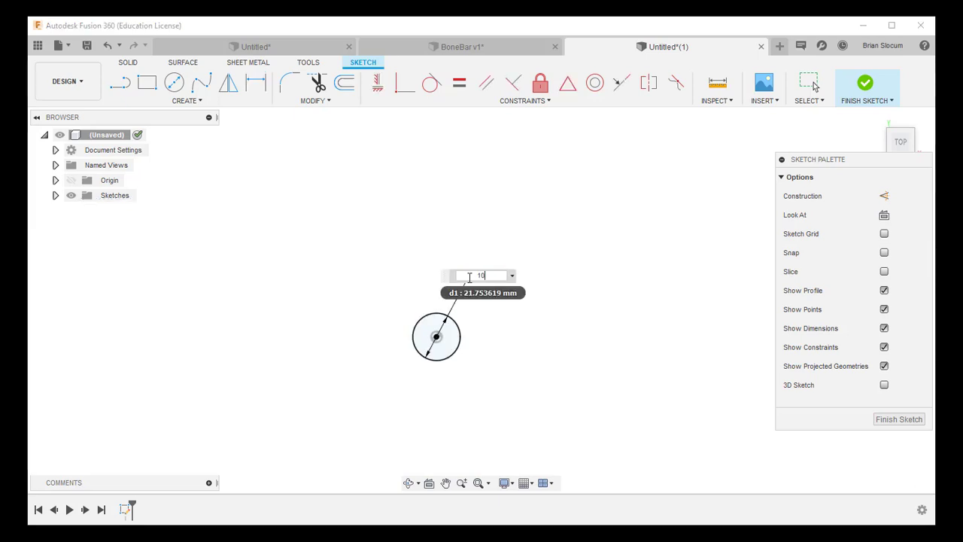
key("Return")
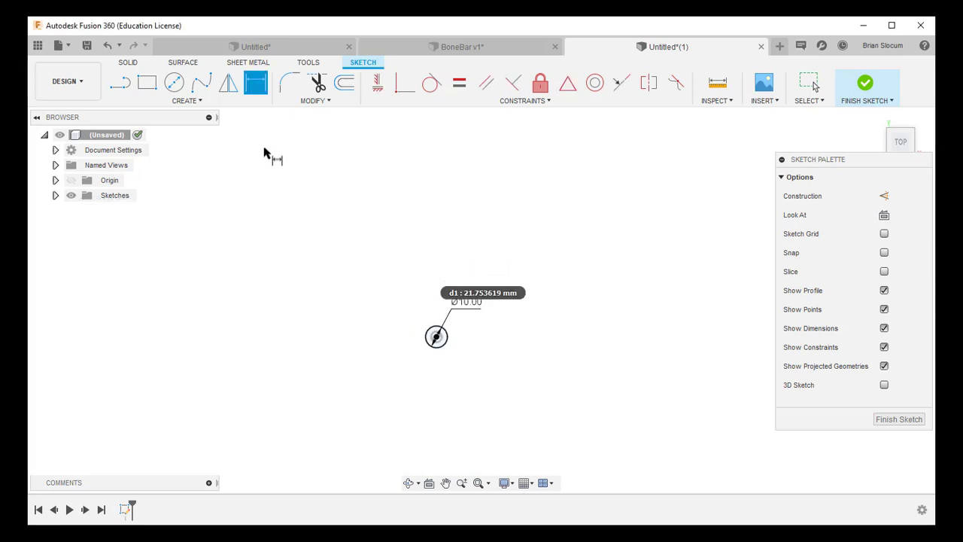
Sketch a second circle about 71 mm left of the origin and link its diameter to the centre circle's dimension d1
left_click(175, 83)
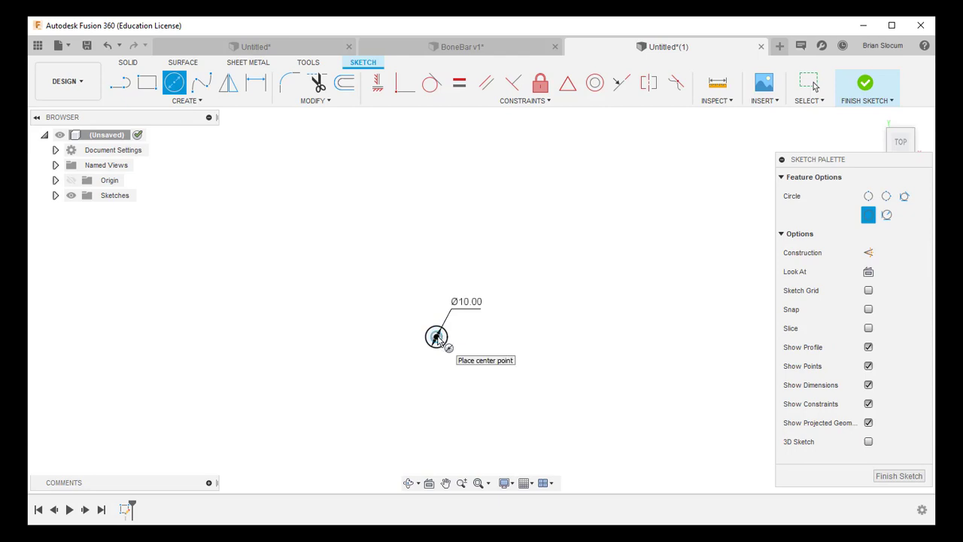
left_click(282, 337)
left_click(293, 354)
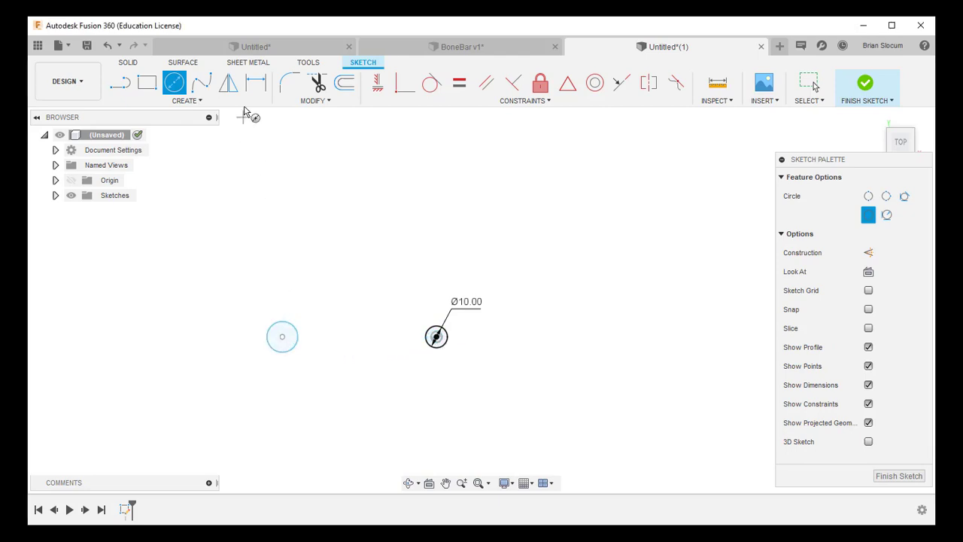
left_click(255, 82)
left_click(280, 324)
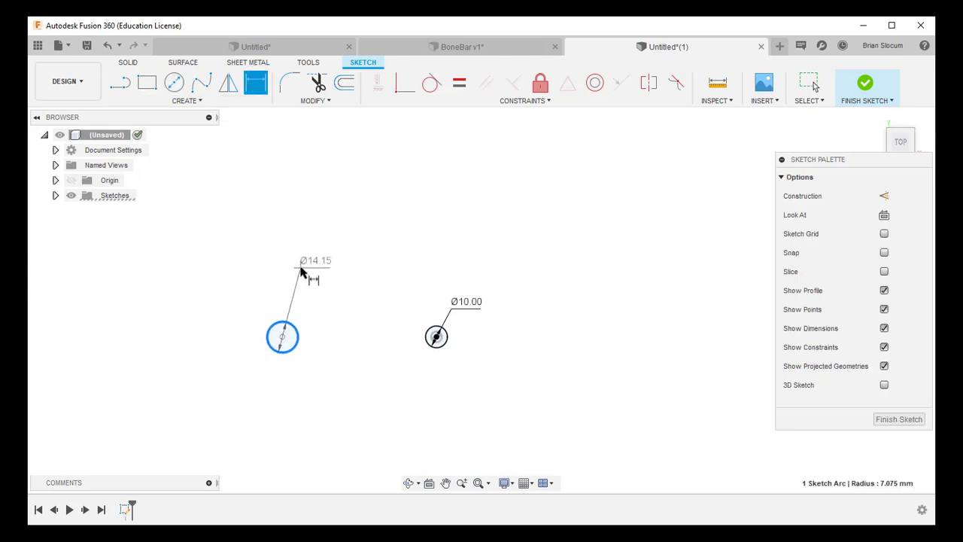
left_click(304, 265)
type("d2 : ")
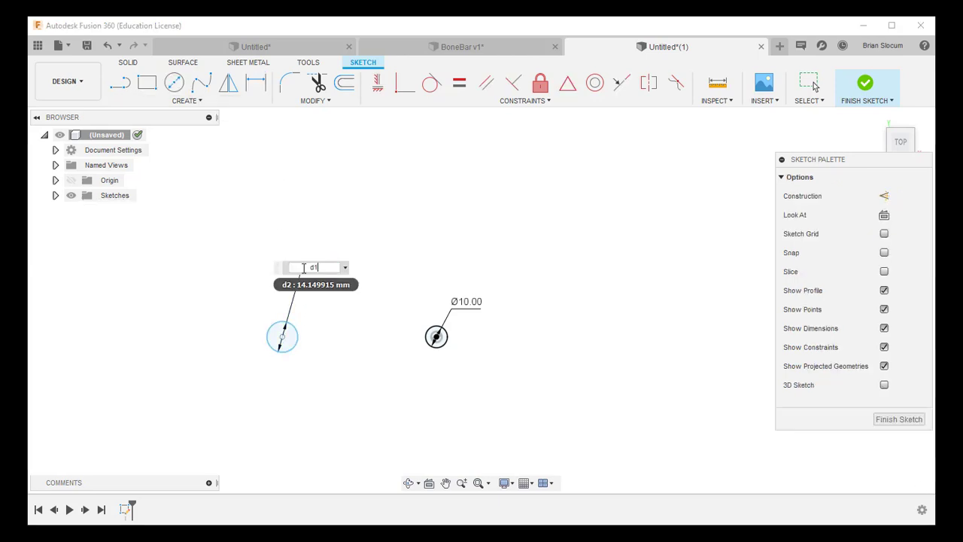
type("1")
key("Return")
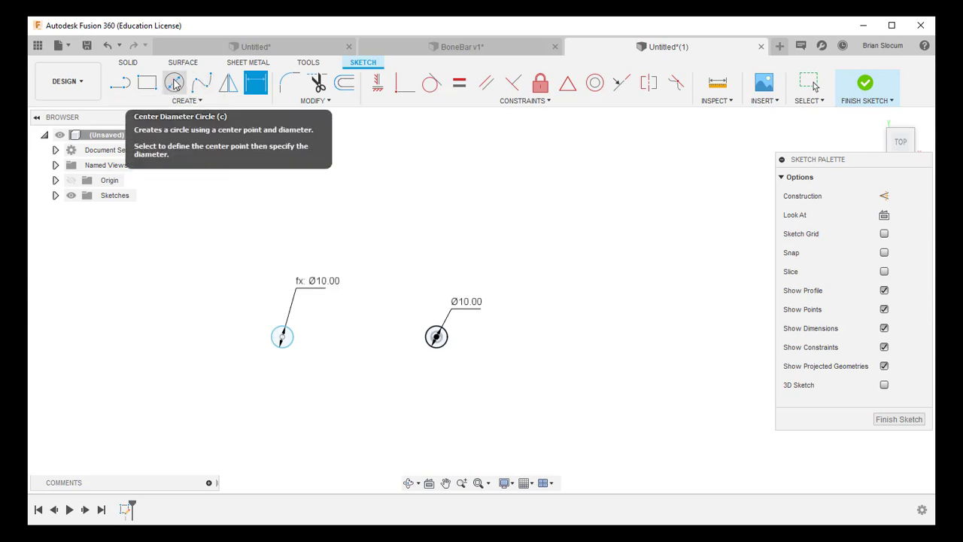
Sketch a larger circle concentric with the left hole circle and set its diameter to 20 mm
left_click(174, 82)
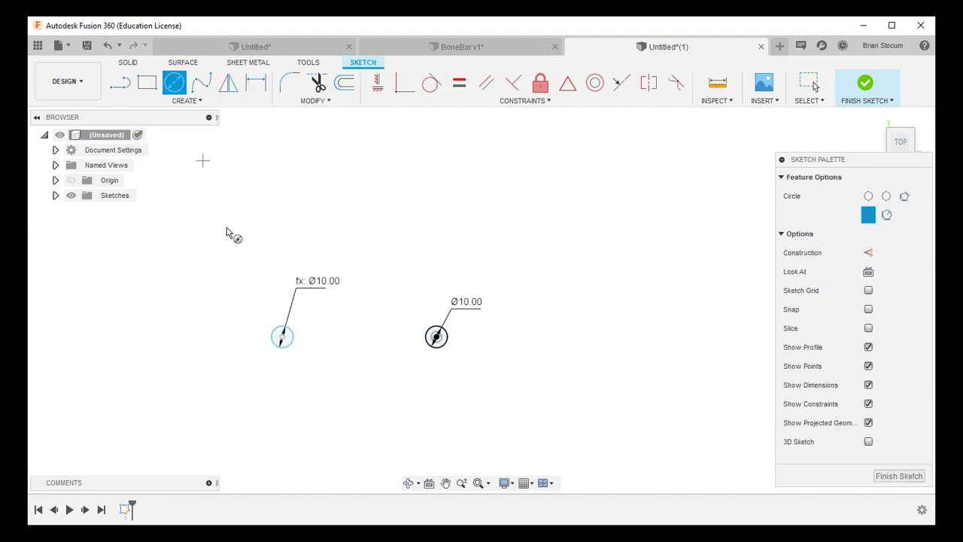
left_click(281, 337)
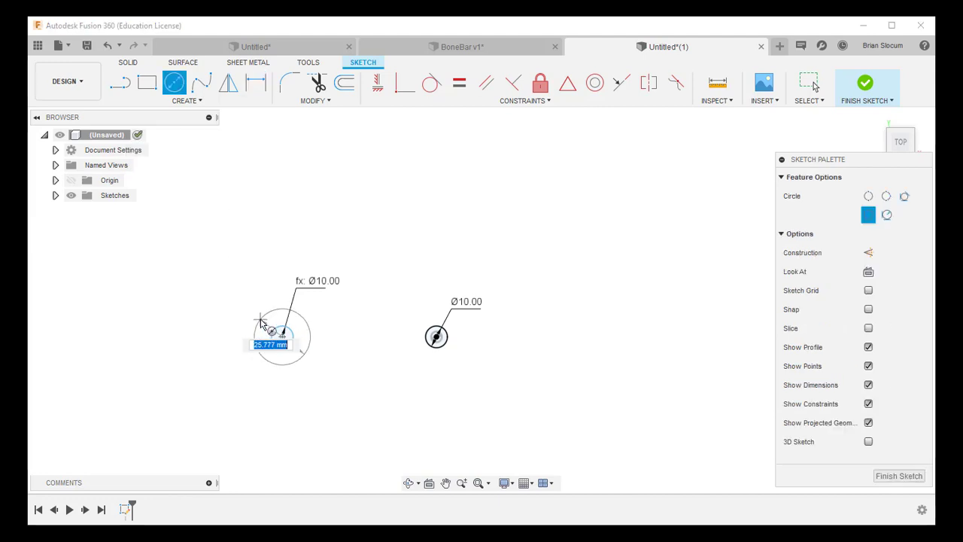
left_click(262, 317)
left_click(255, 83)
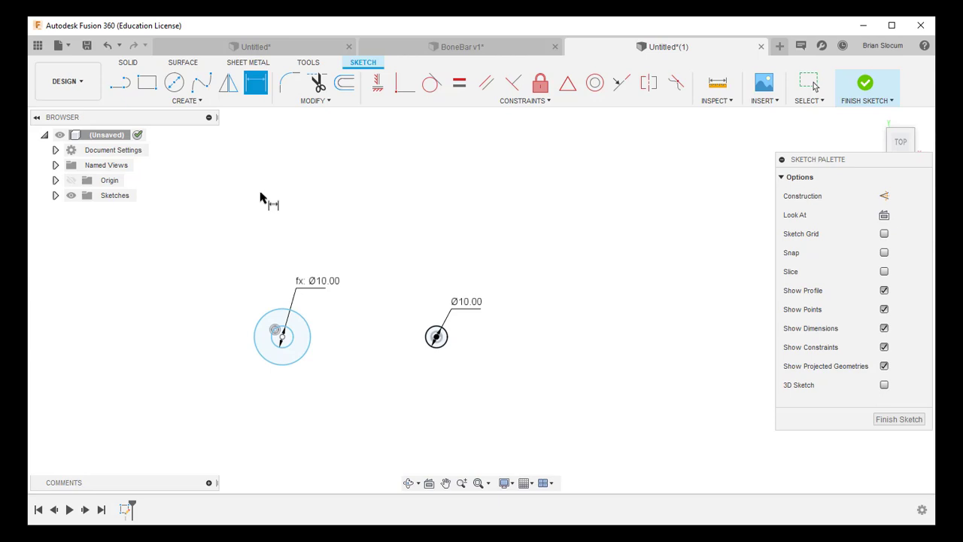
left_click(266, 316)
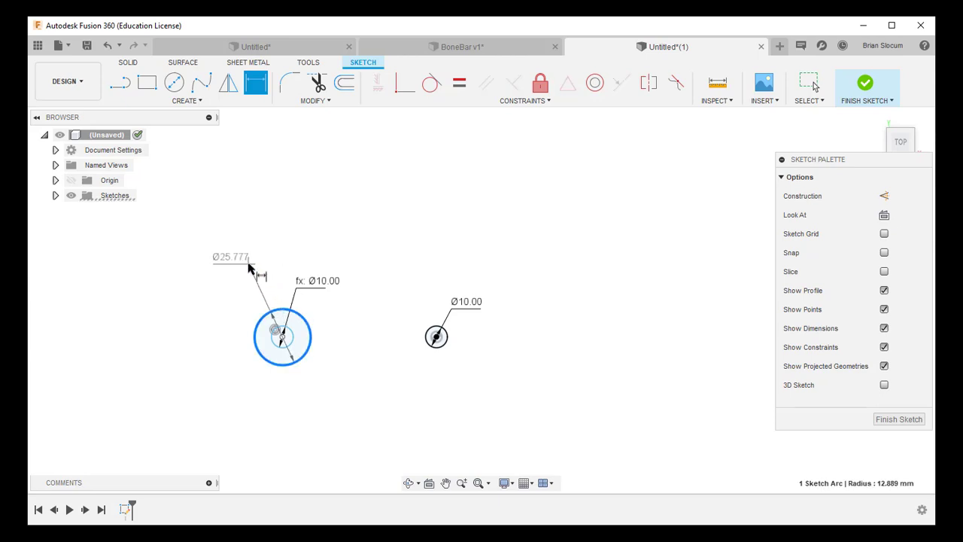
left_click(251, 268)
type("20")
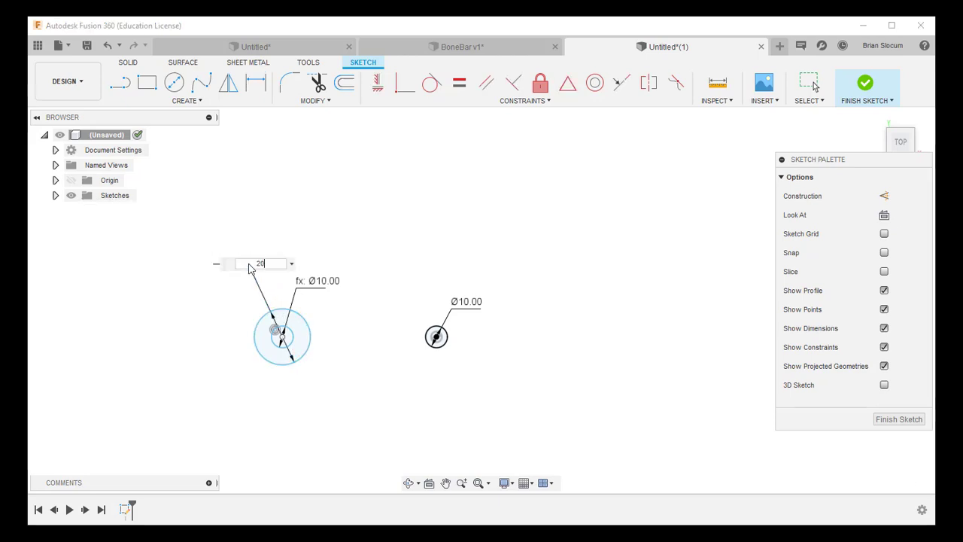
key("Return")
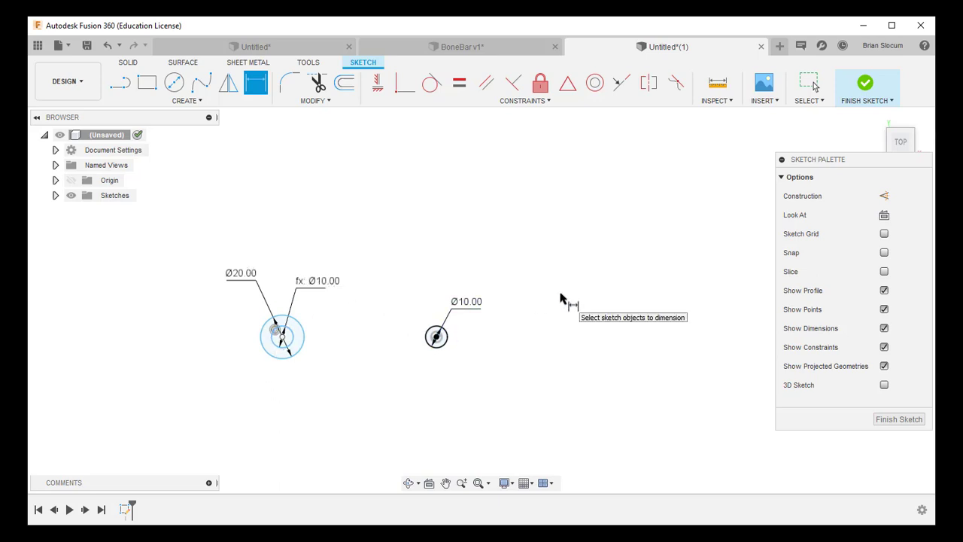
key("Escape")
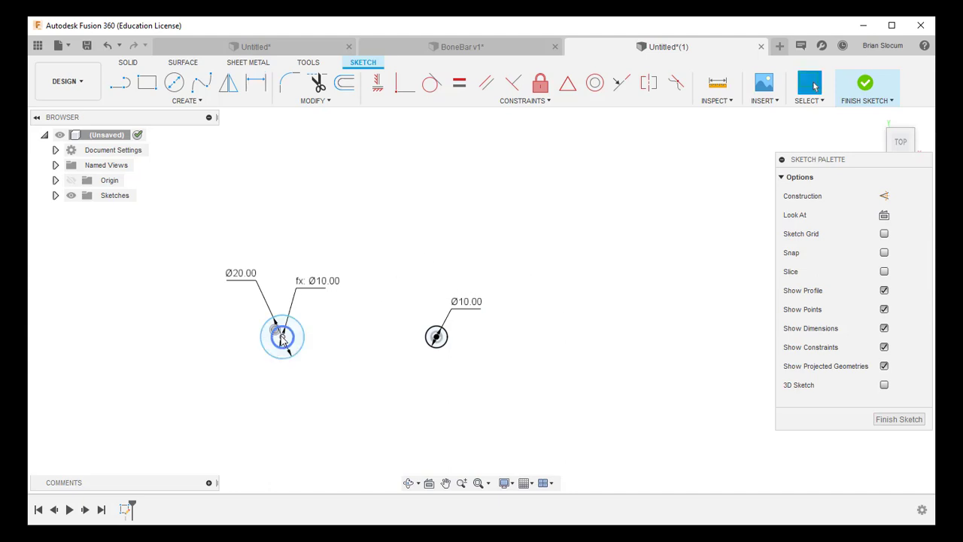
Apply a horizontal constraint between the left circles' centre point and the centre circle's centre at the origin
left_click(282, 335)
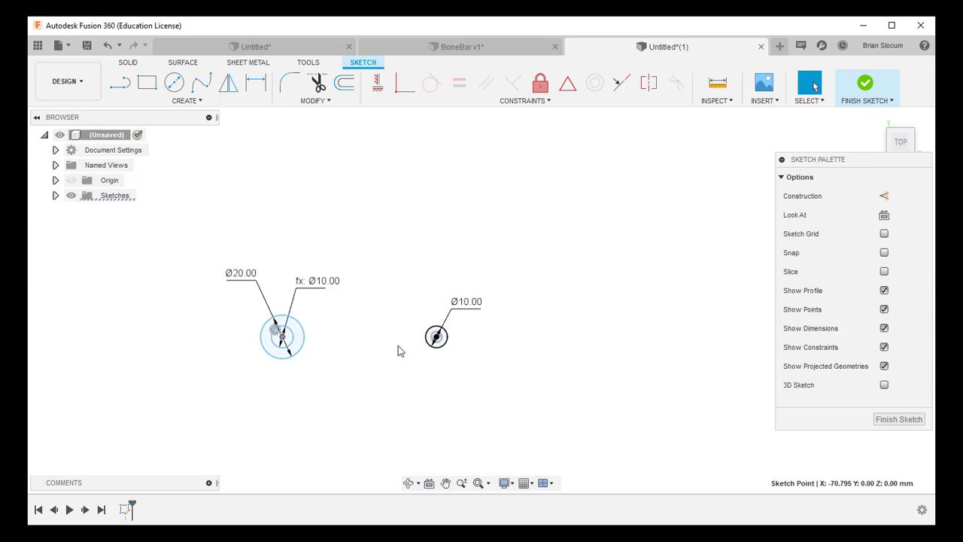
left_click(436, 336, "shift")
left_click(377, 82)
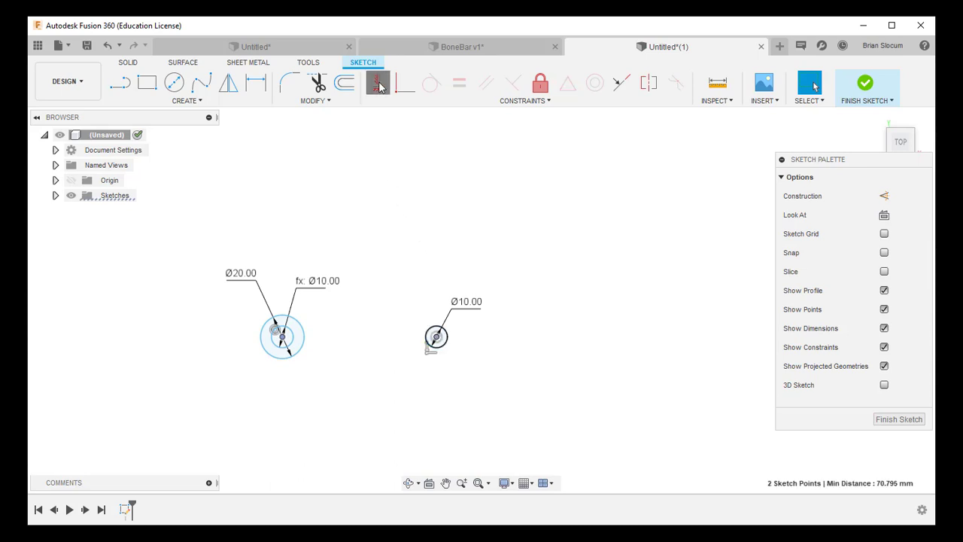
Dimension the horizontal distance between the left circles' centre and the origin circle's centre as 80 mm
left_click(255, 82)
left_click(284, 338)
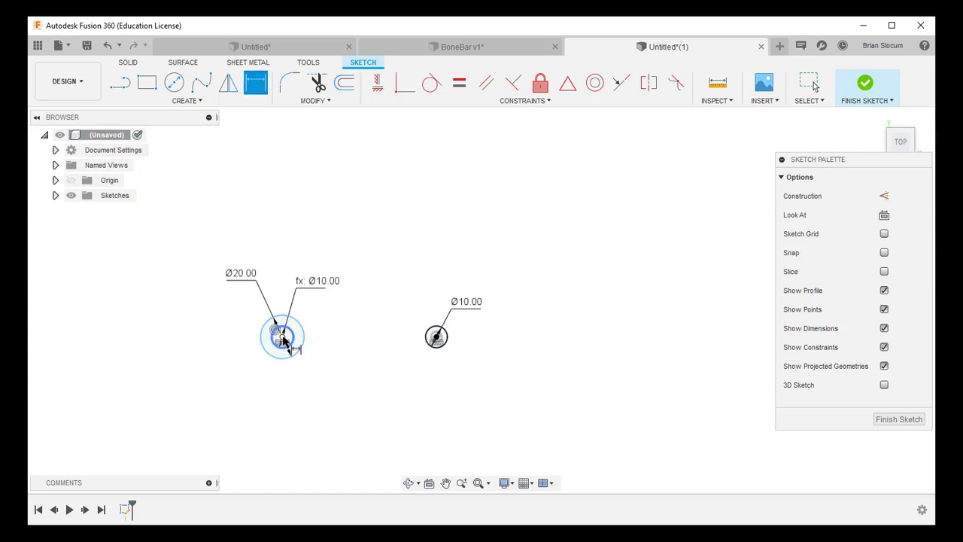
left_click(437, 338)
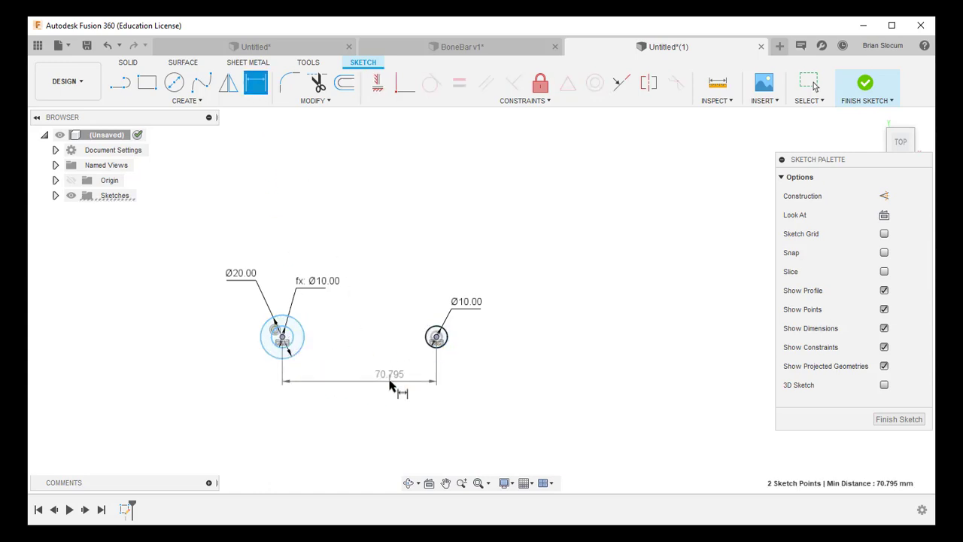
left_click(360, 413)
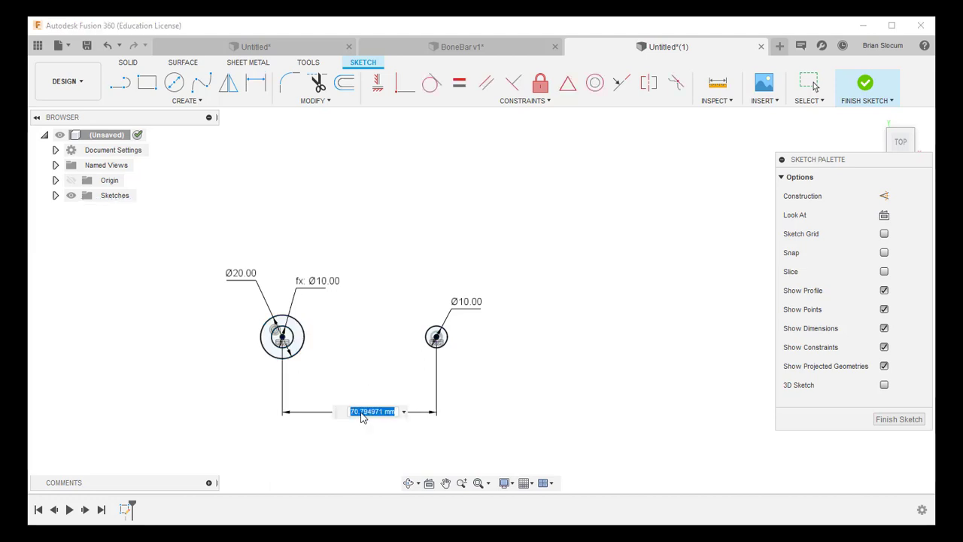
type("80")
key("Return")
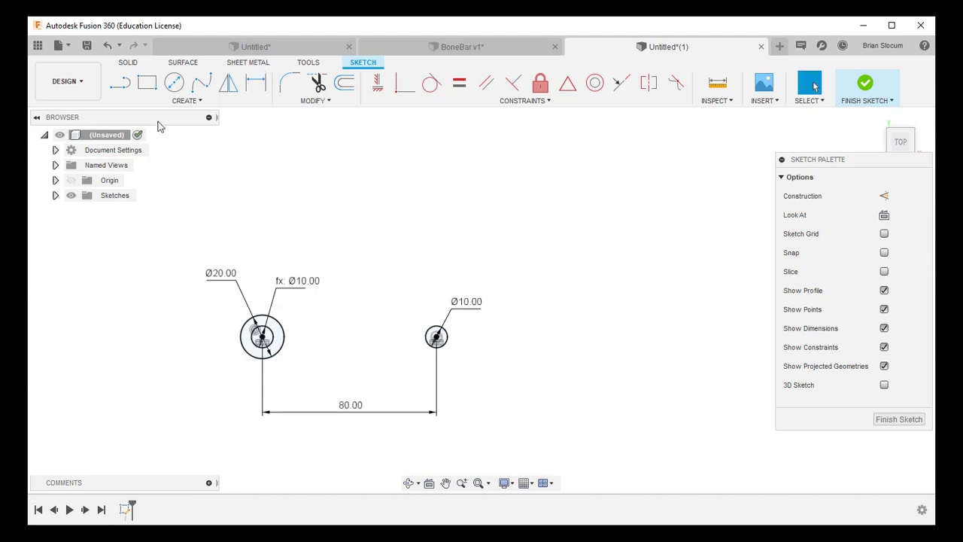
Draw a vertical line about 69 mm long upward from the origin and convert it to a construction line
left_click(120, 83)
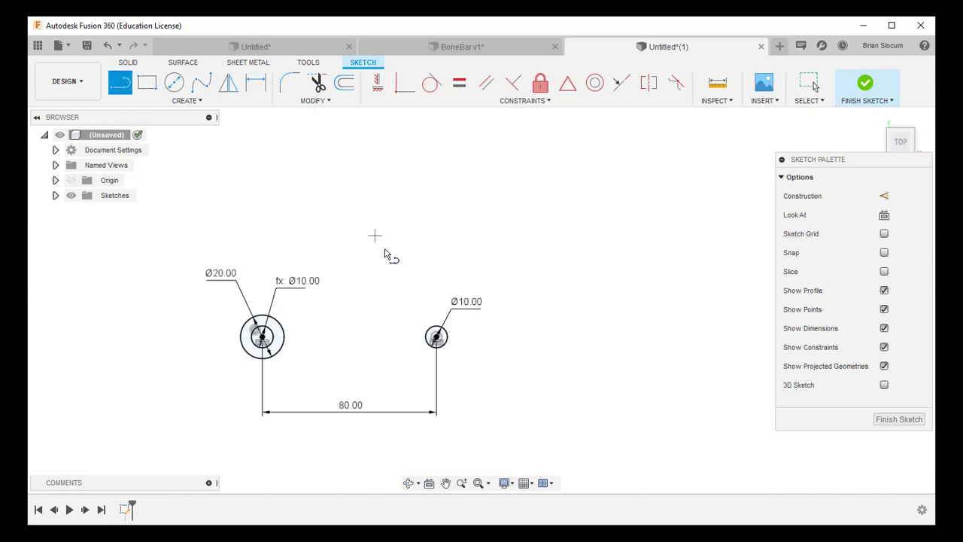
left_click(436, 337)
left_click(437, 185)
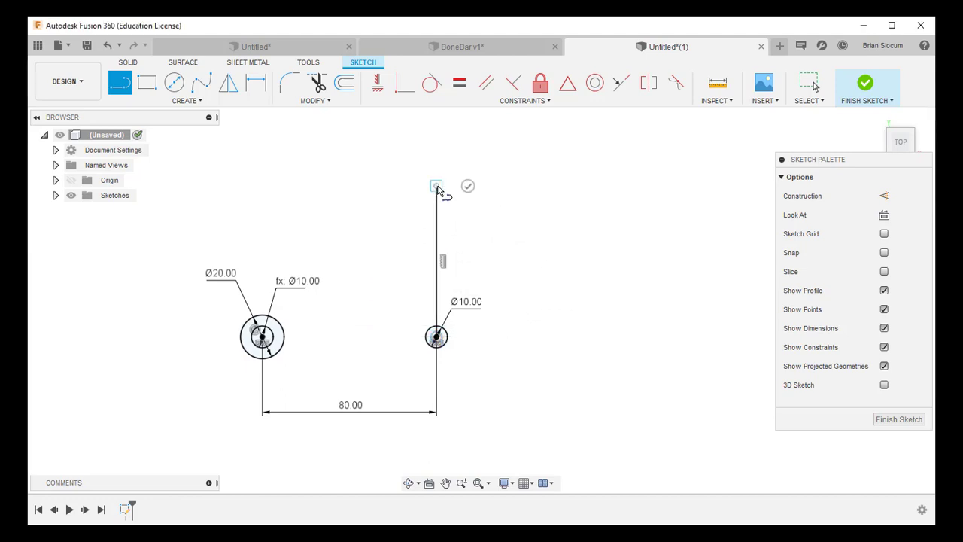
key("Escape")
left_click(438, 218)
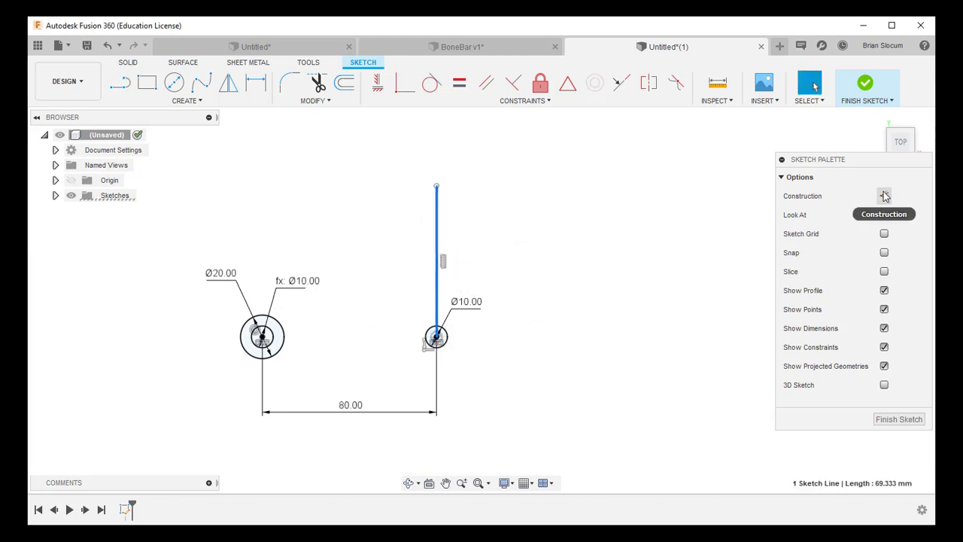
left_click(883, 195)
left_click(529, 258)
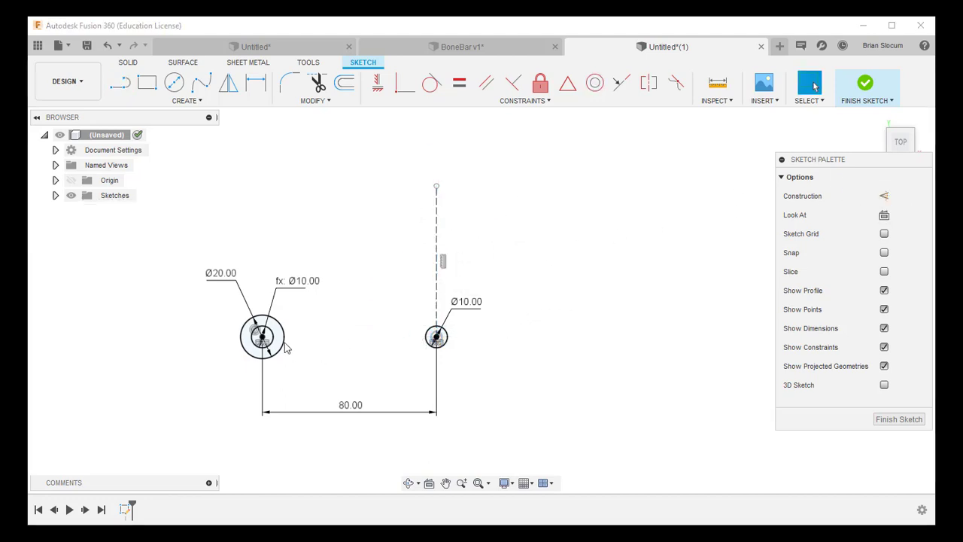
Mirror the two concentric left circles across the vertical construction line to create the matching end circles on the other side
left_click(283, 343)
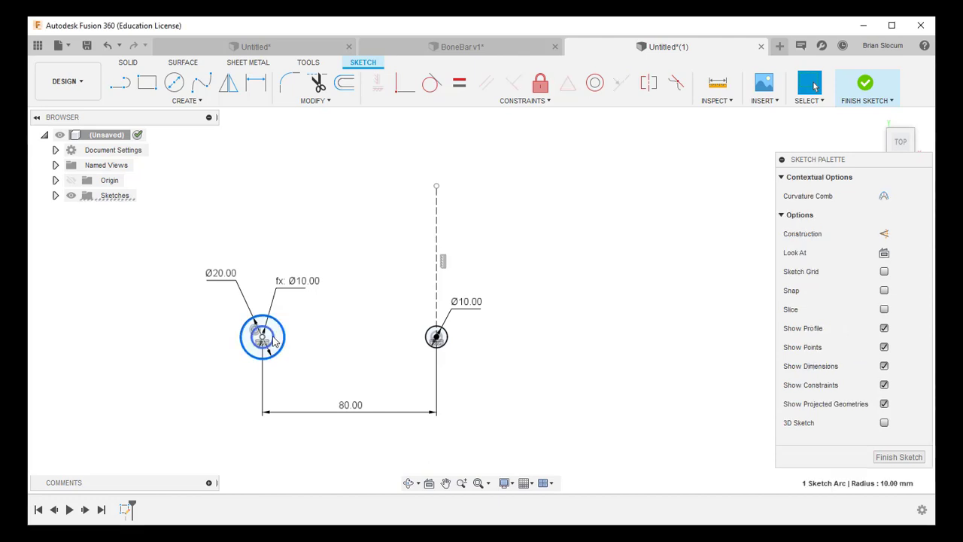
left_click(275, 342, "ctrl")
left_click(227, 82)
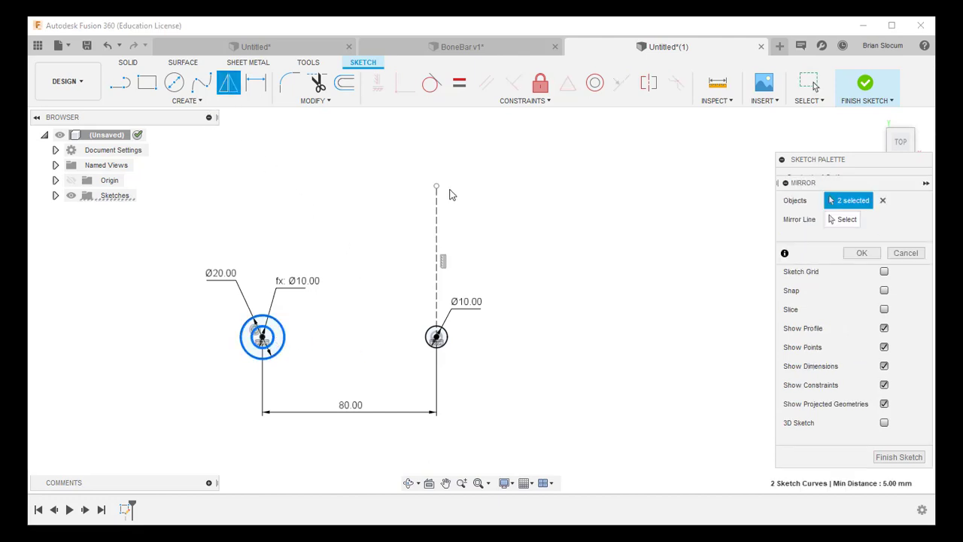
left_click(842, 223)
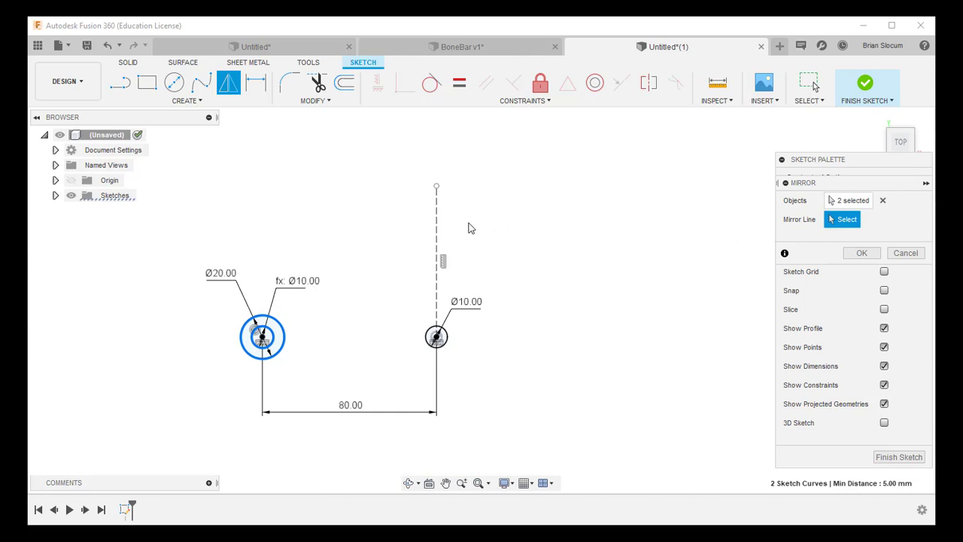
left_click(438, 220)
left_click(853, 252)
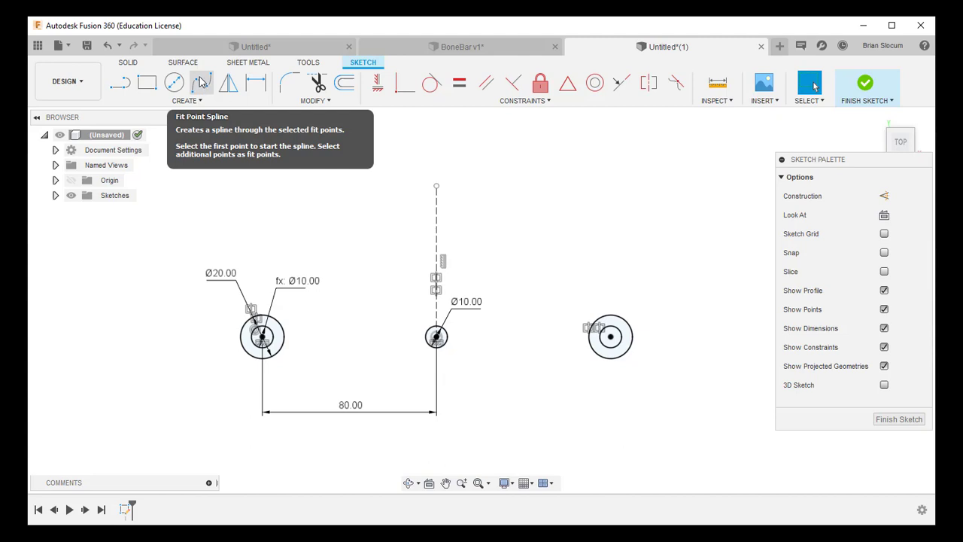
Draw an eight-point fit point spline from the left outer circle, above the centre hole, to the top of the right outer circle
left_click(192, 100)
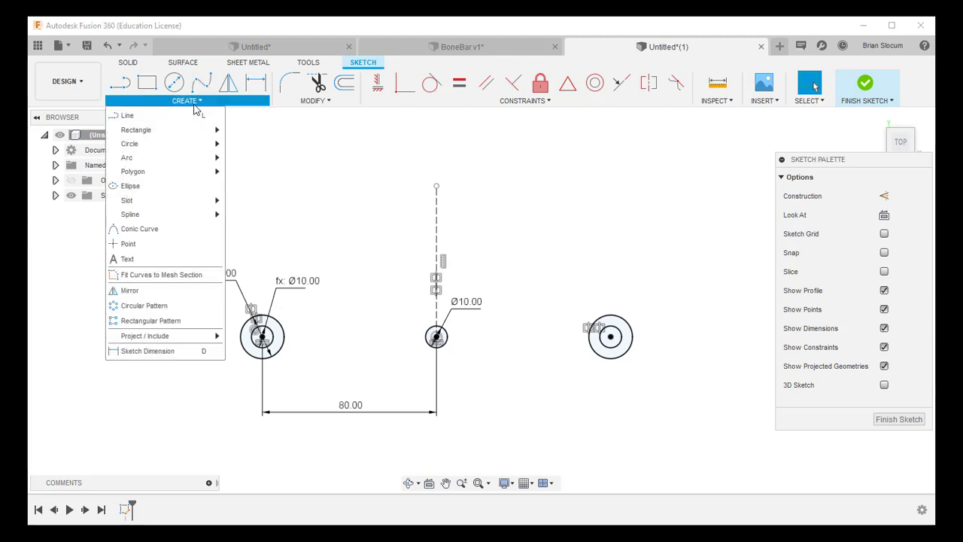
mouse_move(218, 215)
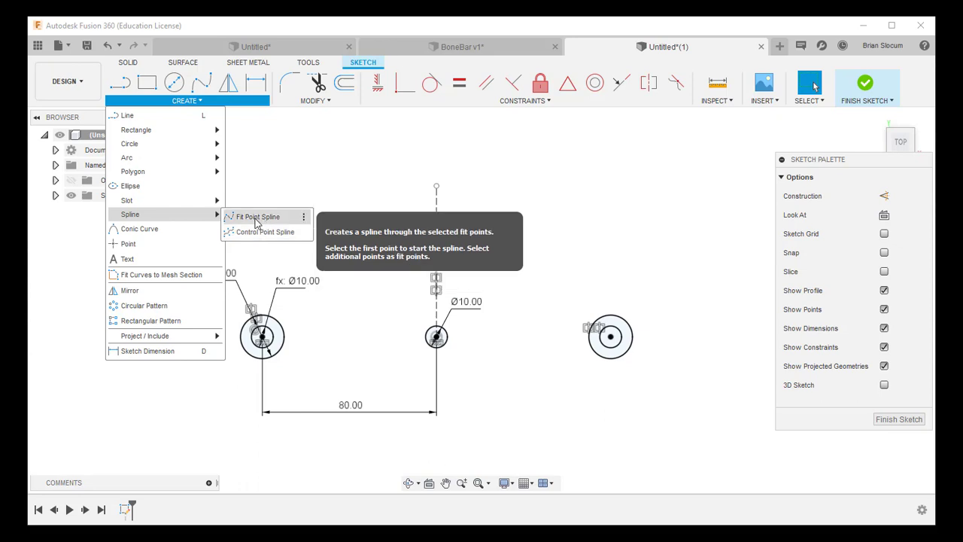
left_click(256, 218)
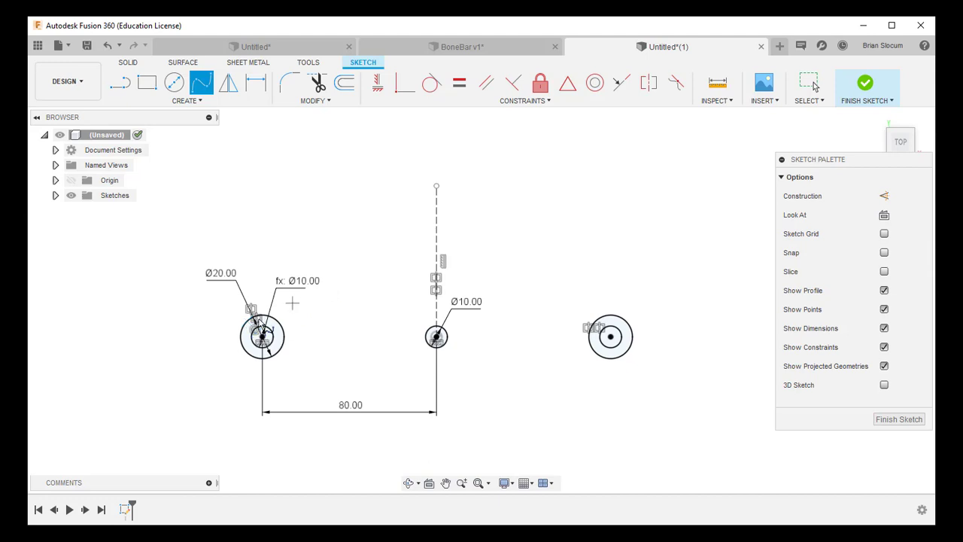
left_click(245, 323)
left_click(282, 299)
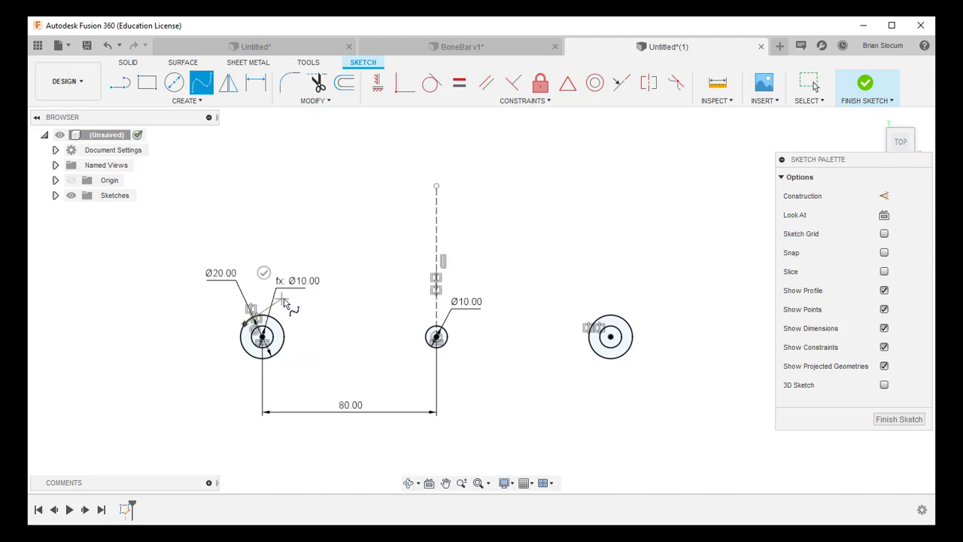
left_click(337, 323)
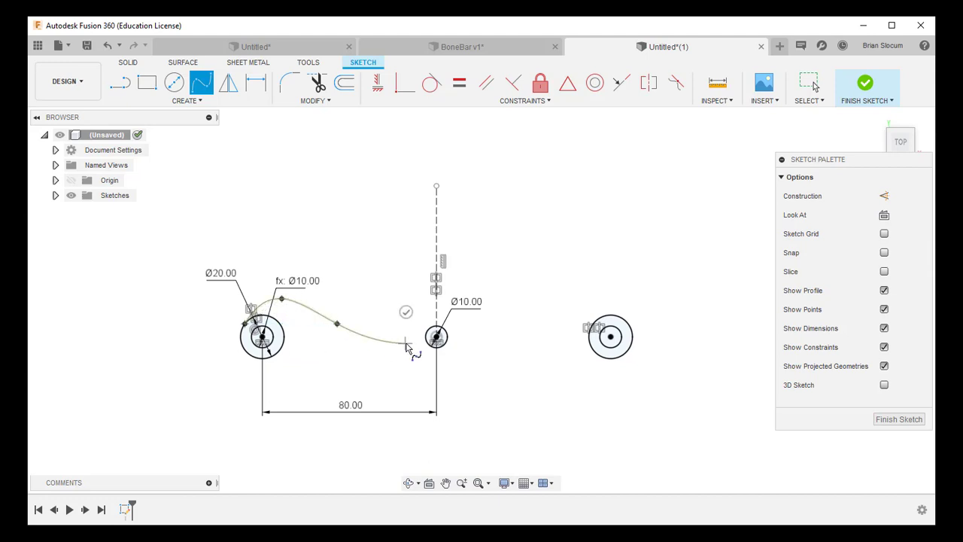
left_click(405, 343)
left_click(422, 317)
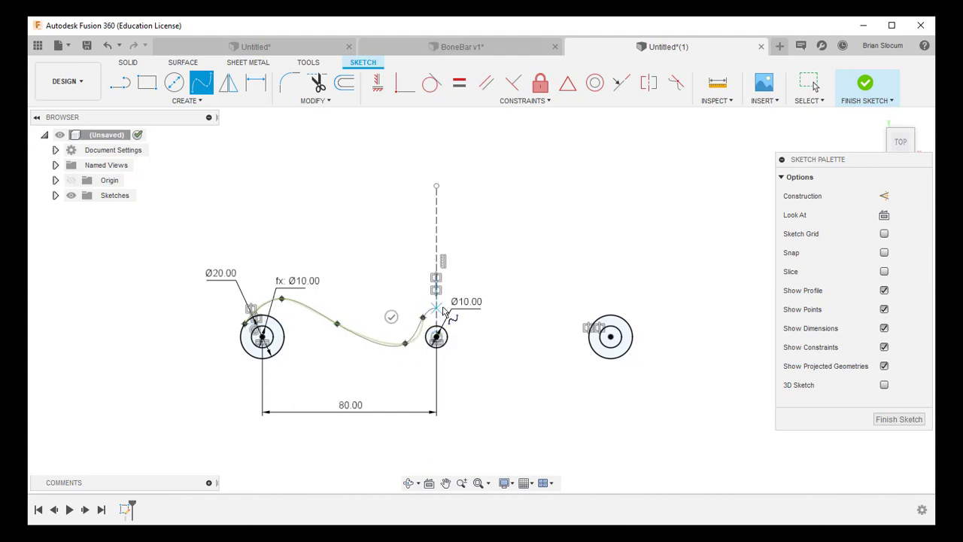
left_click(494, 343)
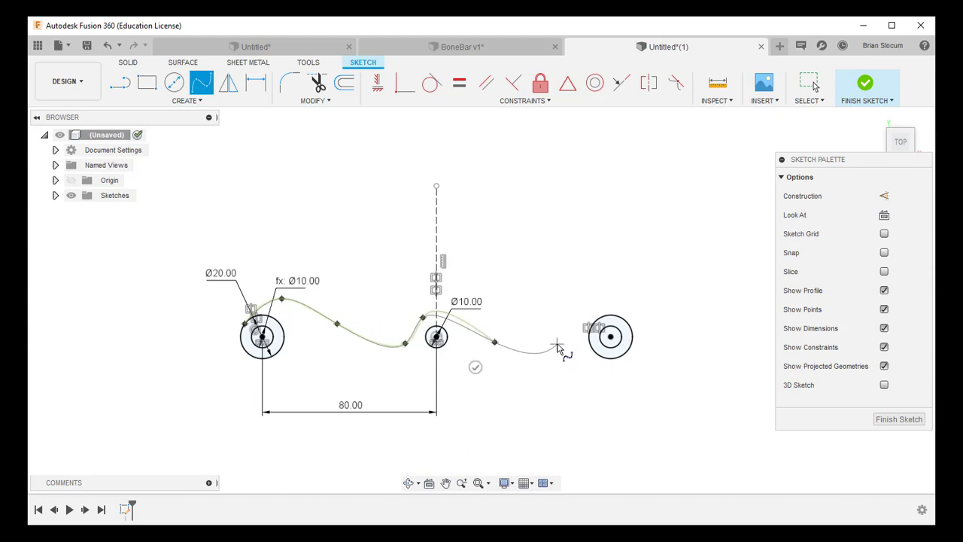
left_click(567, 333)
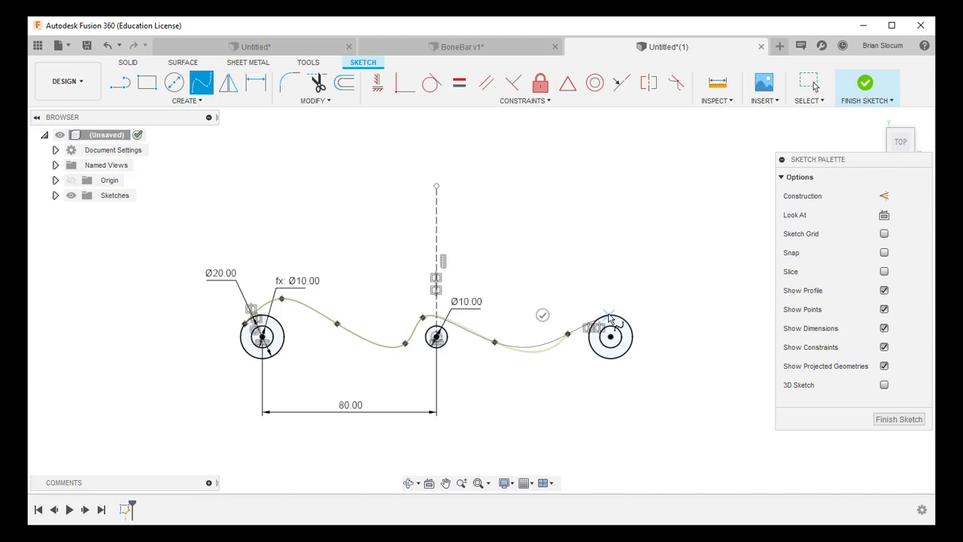
double_click(608, 316)
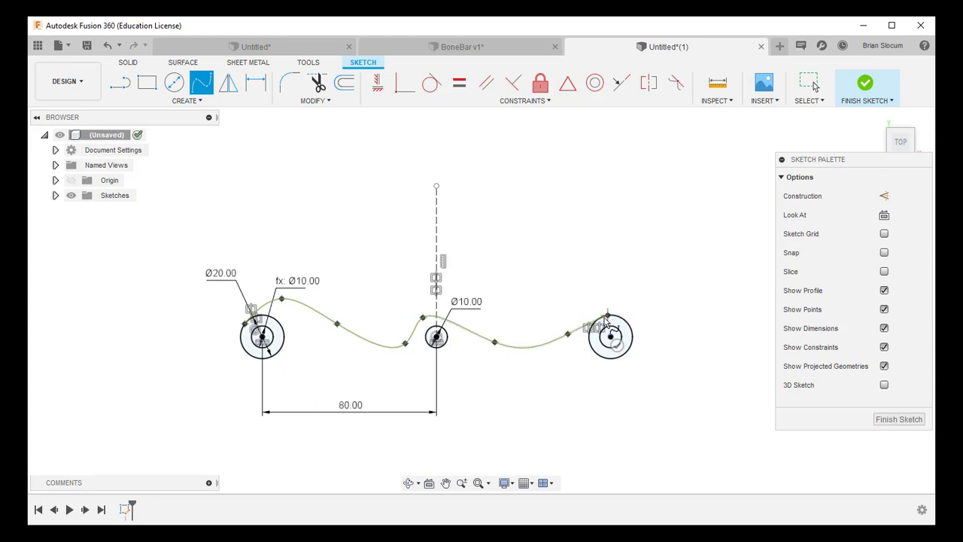
left_click(609, 315)
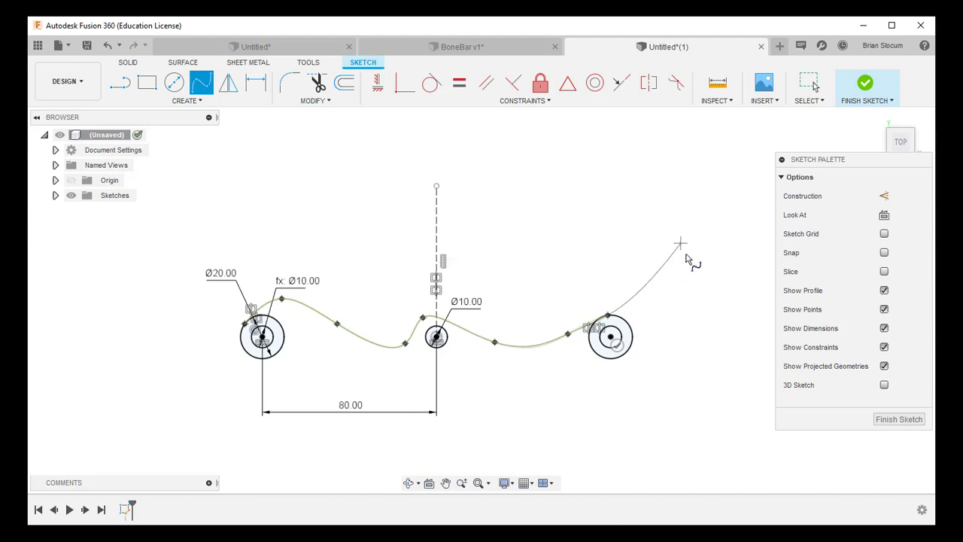
right_click(608, 314)
left_click(658, 316)
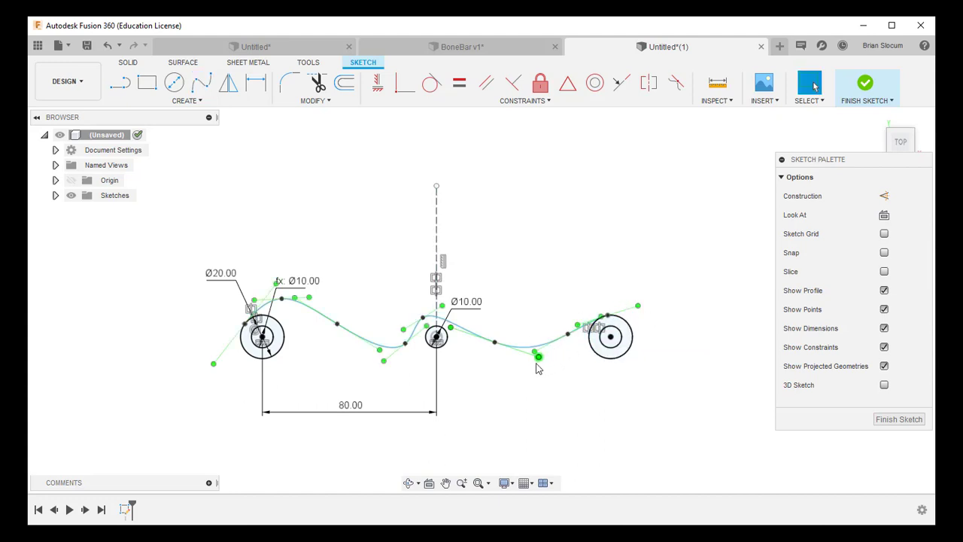
Draw a seven-point fit point spline from the bottom of the left outer circle, below the centre hole, to the right outer circle's lower edge
left_click(201, 83)
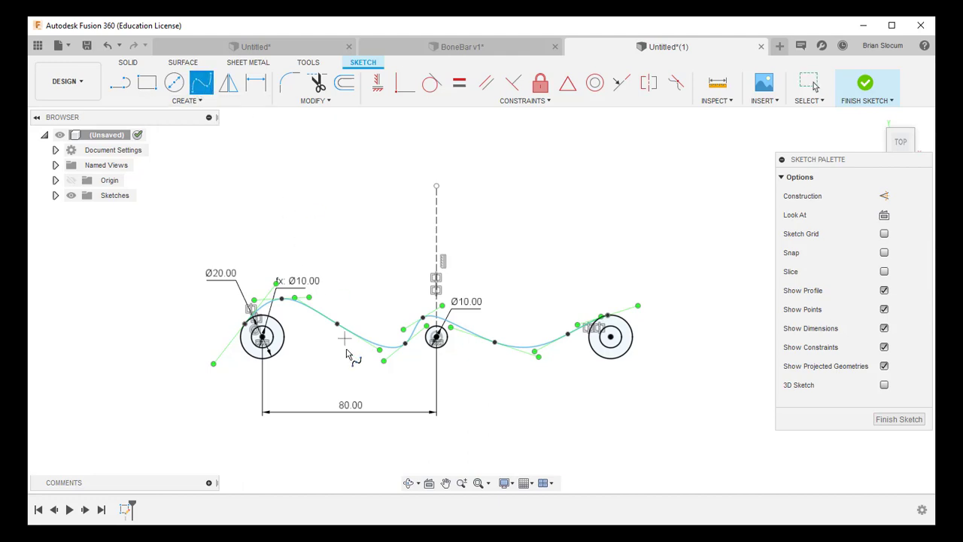
left_click(267, 358)
left_click(306, 346)
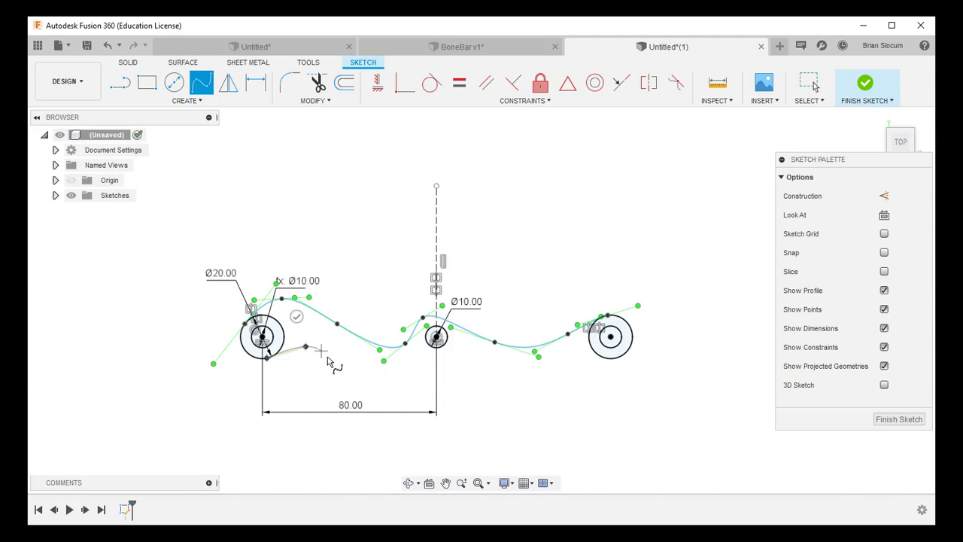
left_click(358, 347)
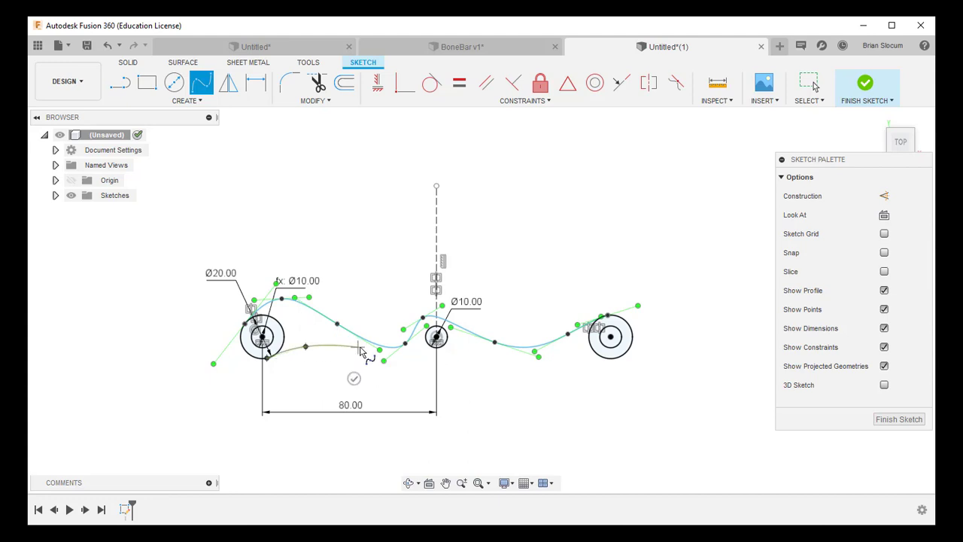
left_click(415, 365)
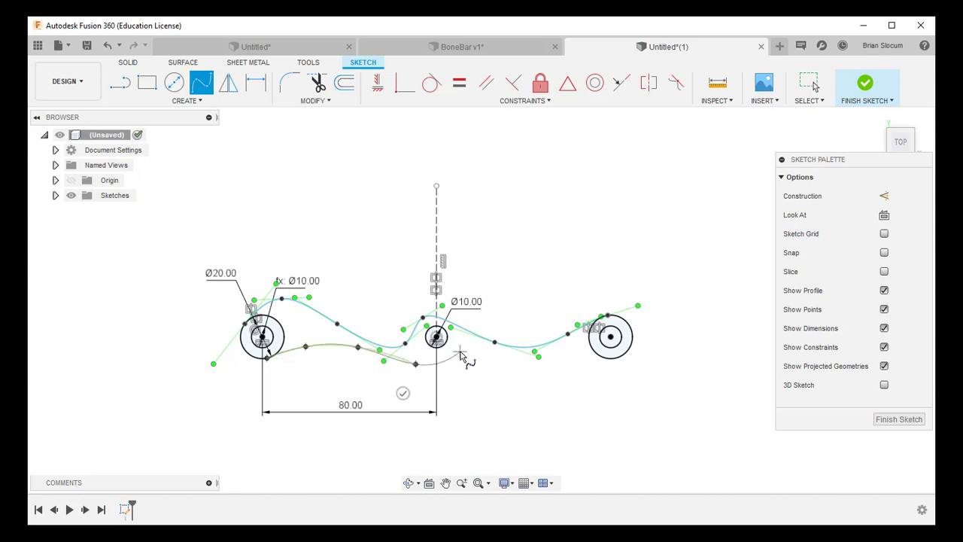
left_click(460, 348)
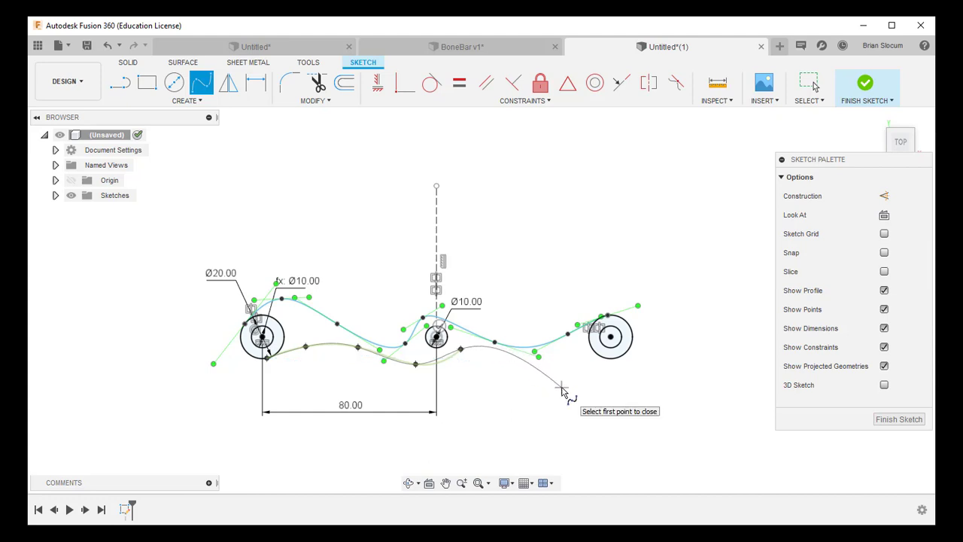
left_click(554, 384)
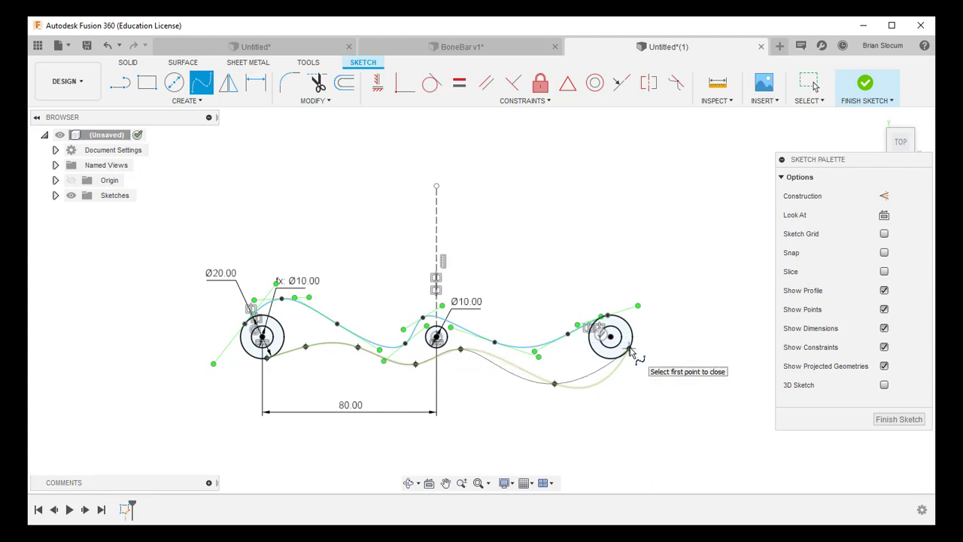
right_click(630, 349)
left_click(674, 351)
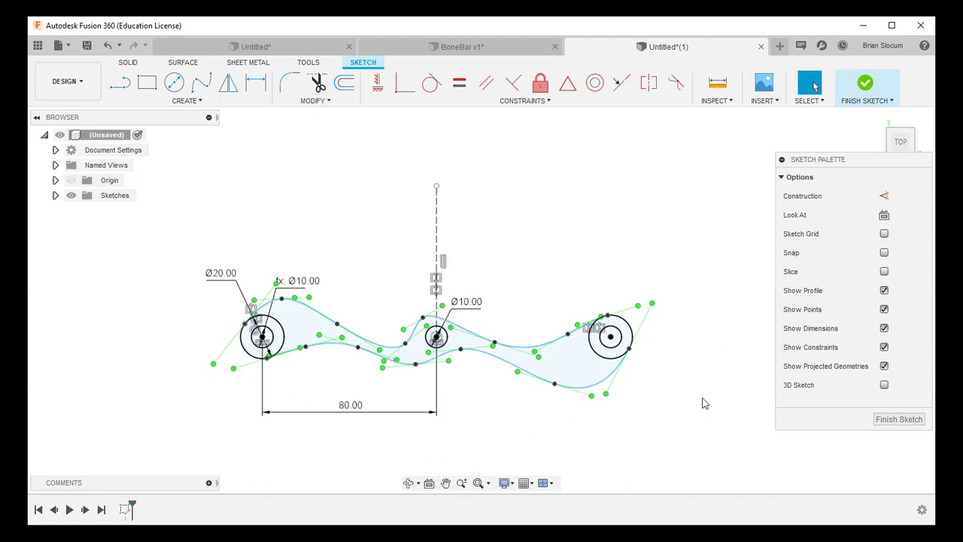
Move the tangent handle at the lower spline's right end to about X 72.8 mm, Y -29.1 mm
left_click(606, 395)
mouse_move(606, 395)
left_mouse_down()
mouse_move(597, 389)
mouse_move(616, 397)
mouse_move(593, 393)
mouse_move(647, 401)
mouse_move(597, 411)
mouse_move(597, 401)
left_mouse_up()
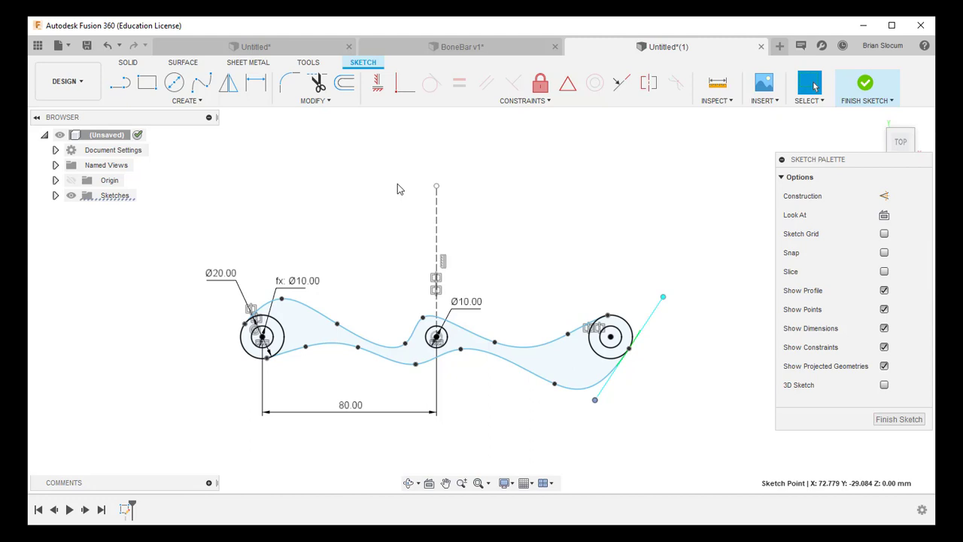
left_click(343, 204)
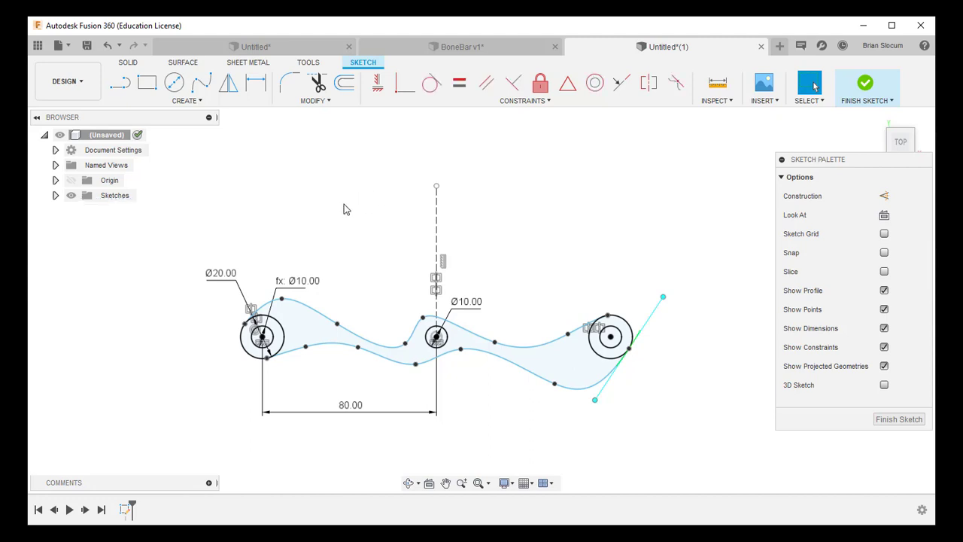
Apply tangent constraints between the left outer circle and the left ends of the upper and lower splines
left_click(430, 84)
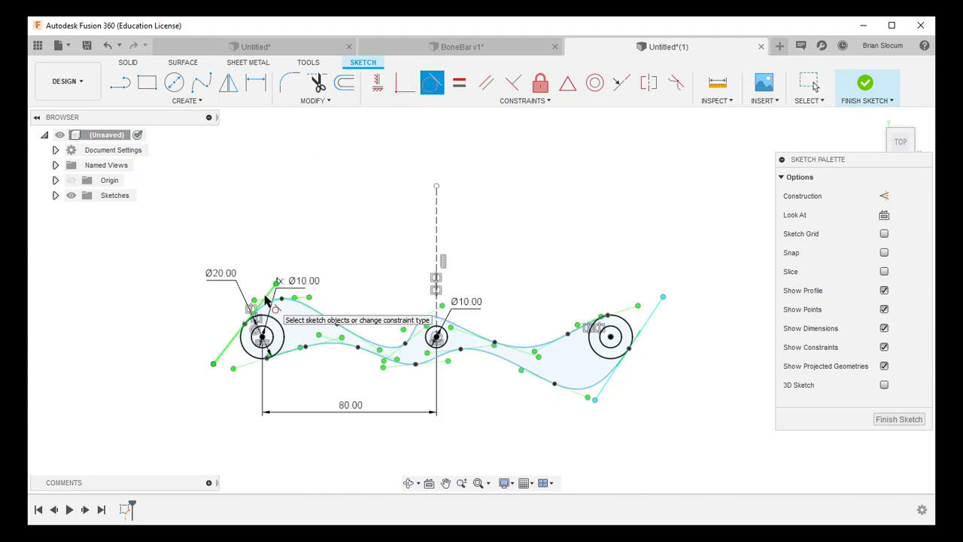
left_click(265, 307)
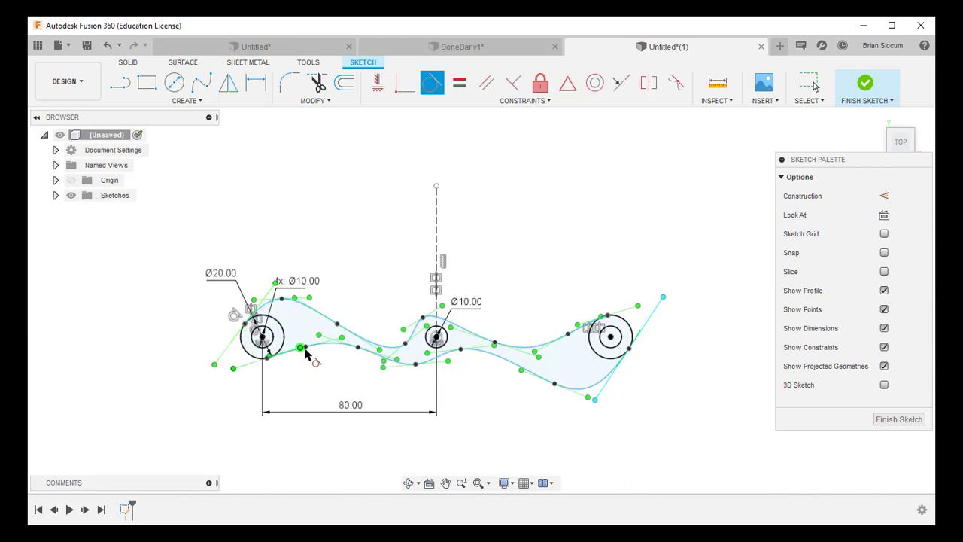
left_click(335, 348)
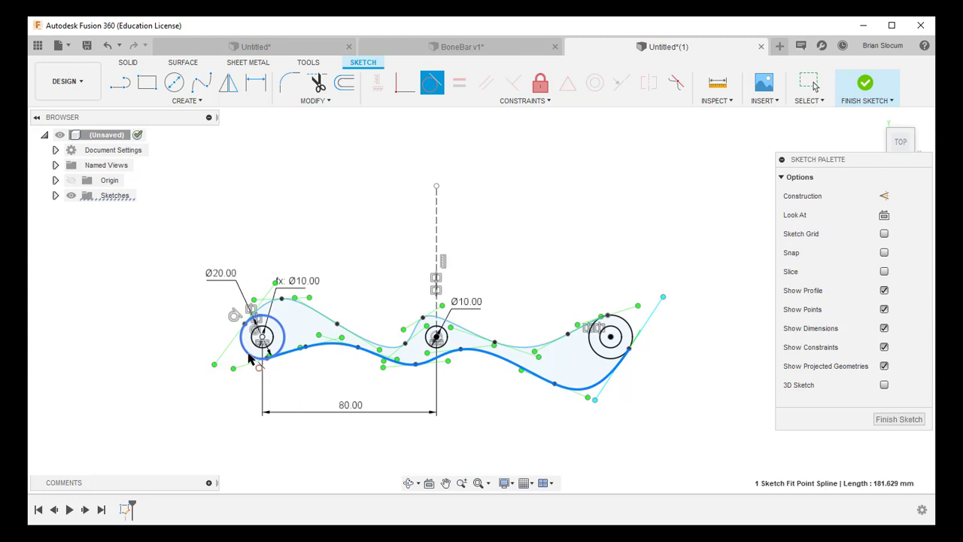
key("Escape")
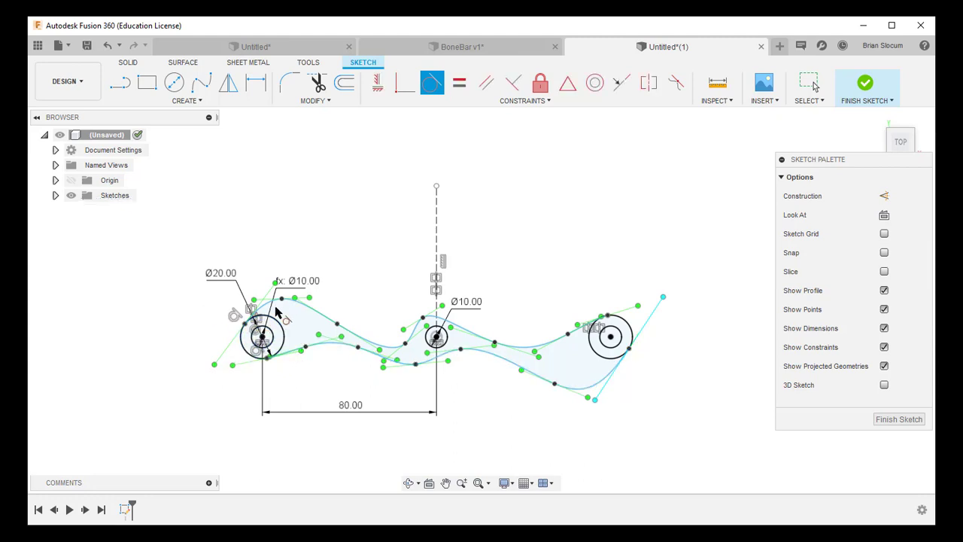
Apply tangent constraints between the right outer circle and the right ends of the upper and lower splines
left_click(532, 346)
left_click(623, 320)
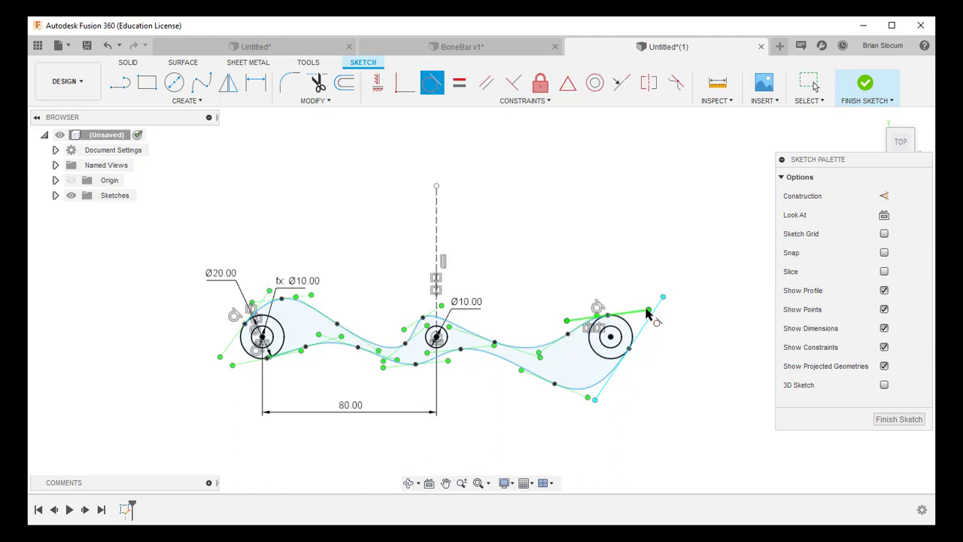
left_click(615, 374)
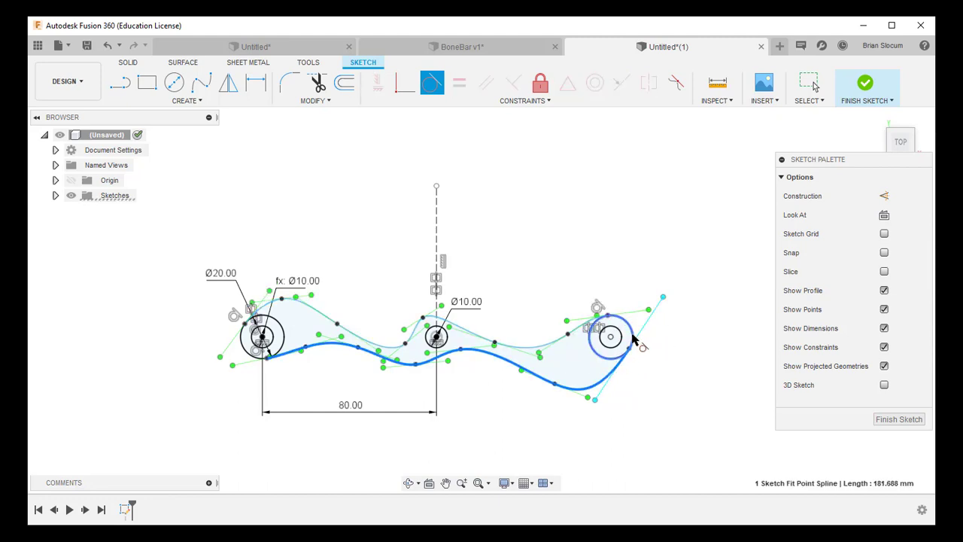
left_click(633, 343)
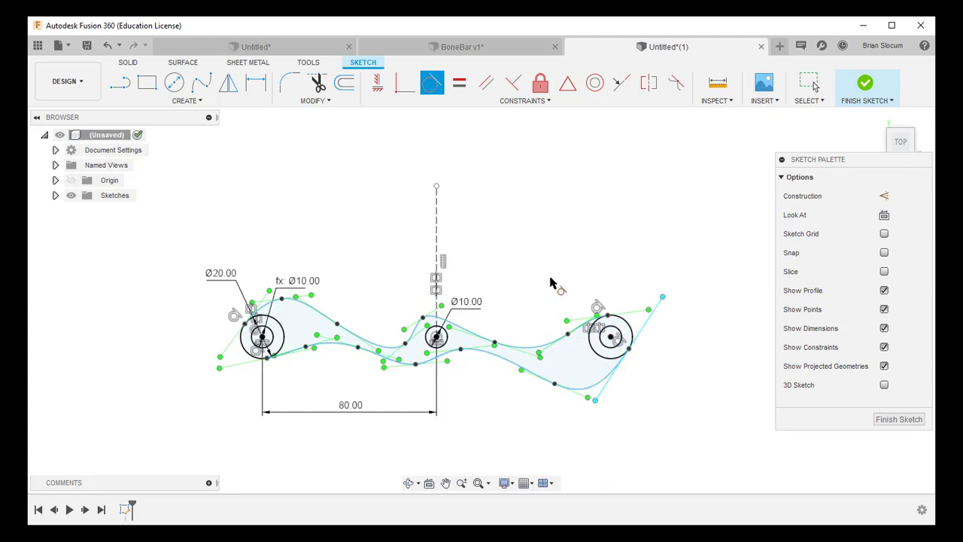
key("Escape")
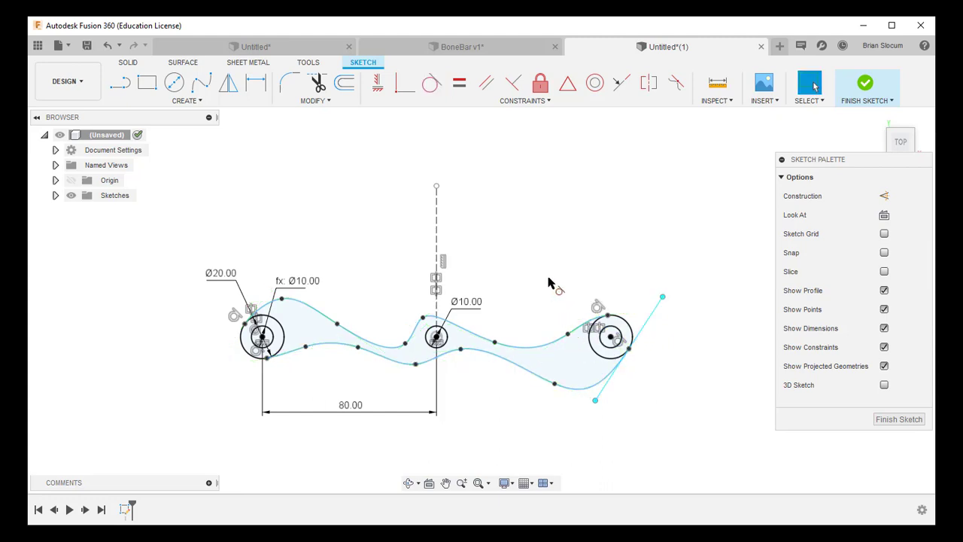
Reshape both splines near the right circles by moving one fit point on each and the lower spline's end tangent handle
left_click(553, 344)
left_click_drag(568, 335, 574, 352)
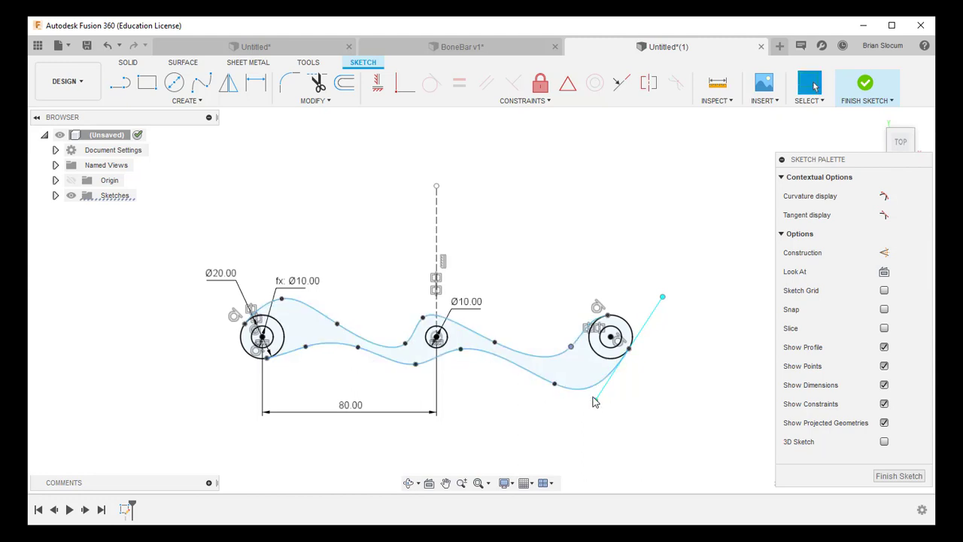
left_click_drag(595, 401, 588, 401)
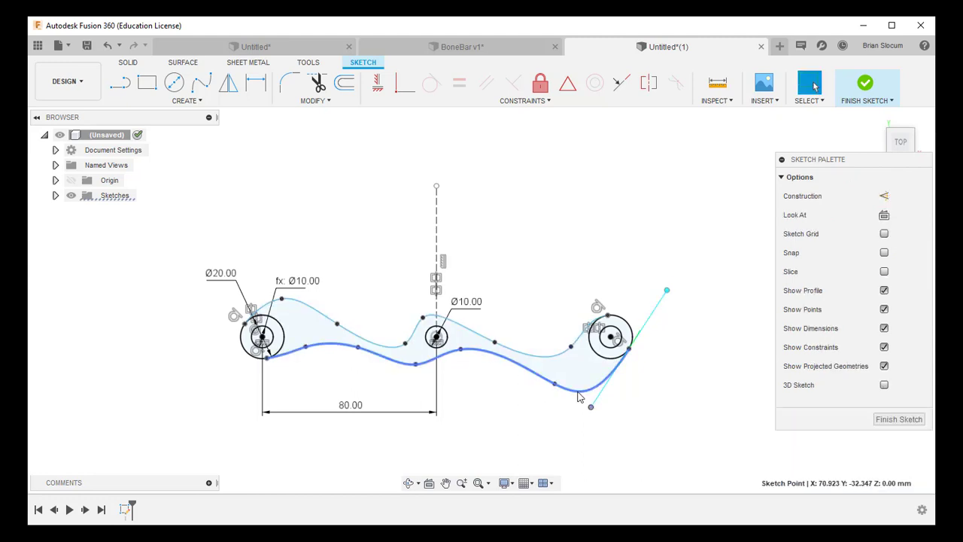
left_click(581, 389)
left_click_drag(559, 386, 517, 370)
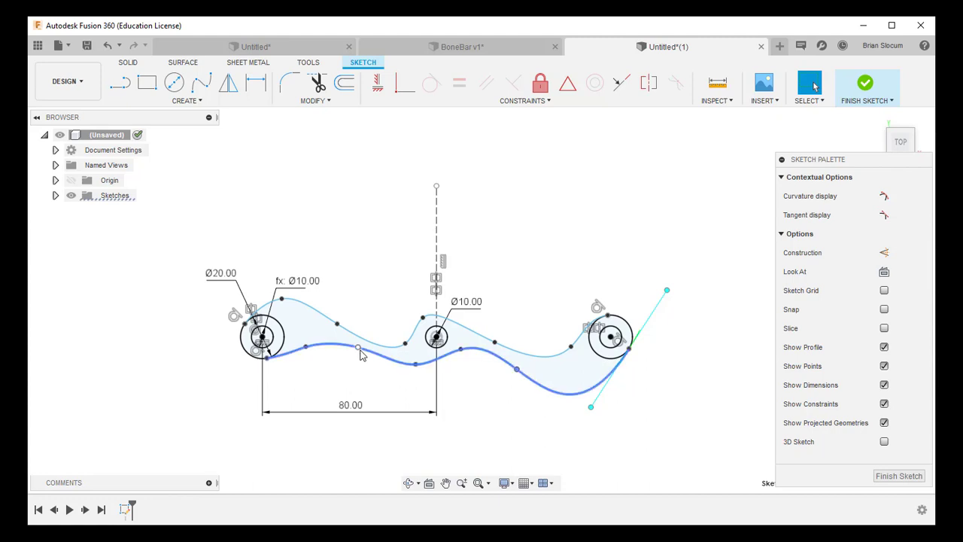
Reshape the outline between the left and centre holes by moving two lower-spline fit points and the upper spline's crest point
left_click_drag(359, 354, 368, 351)
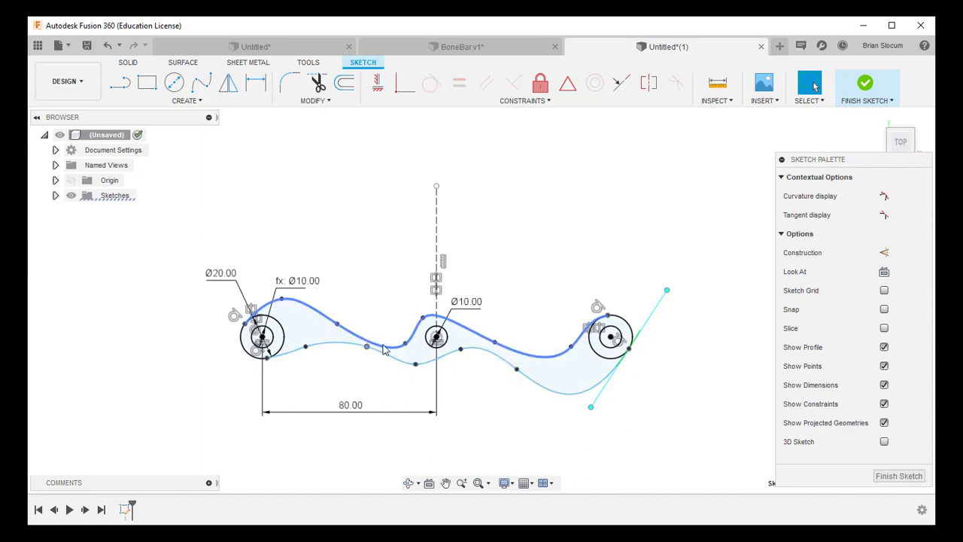
left_click_drag(282, 299, 286, 305)
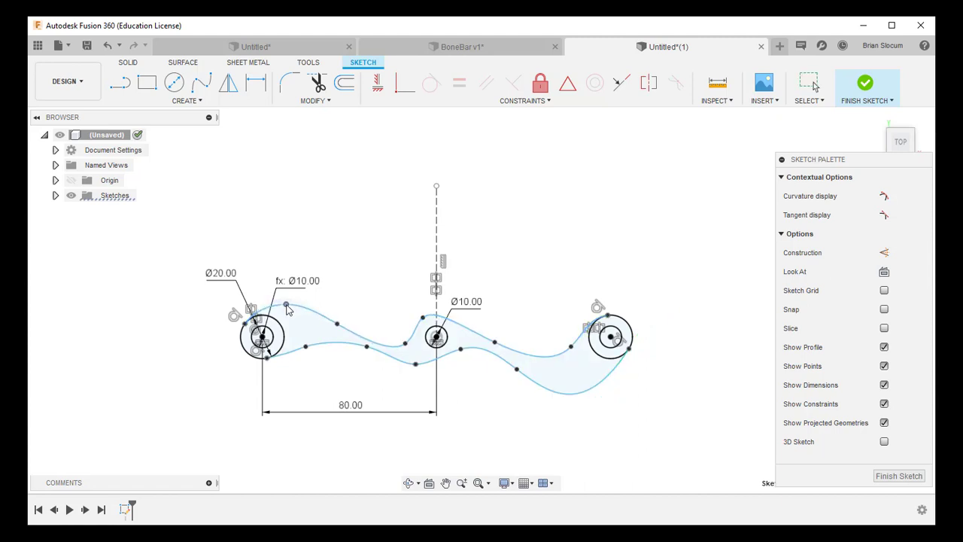
left_click_drag(305, 346, 304, 341)
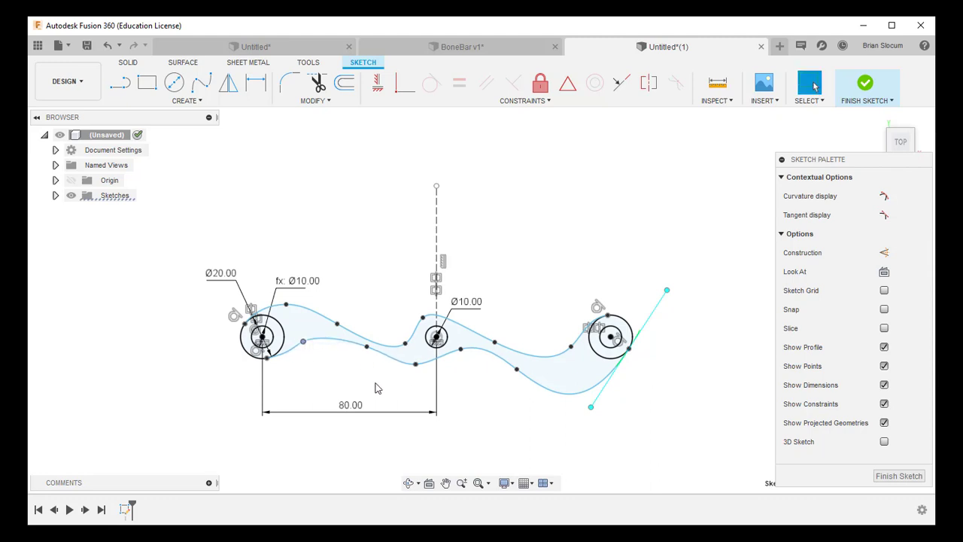
Shorten the tangent handle at the lower spline's left end, placing its outer point at about X -97.4 mm, Y -13.9 mm
left_click(289, 350)
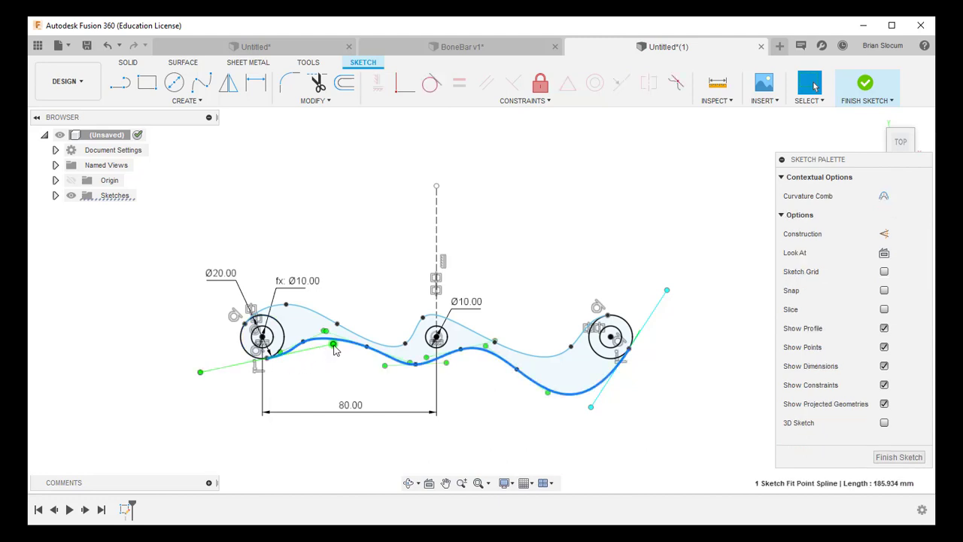
key("Escape")
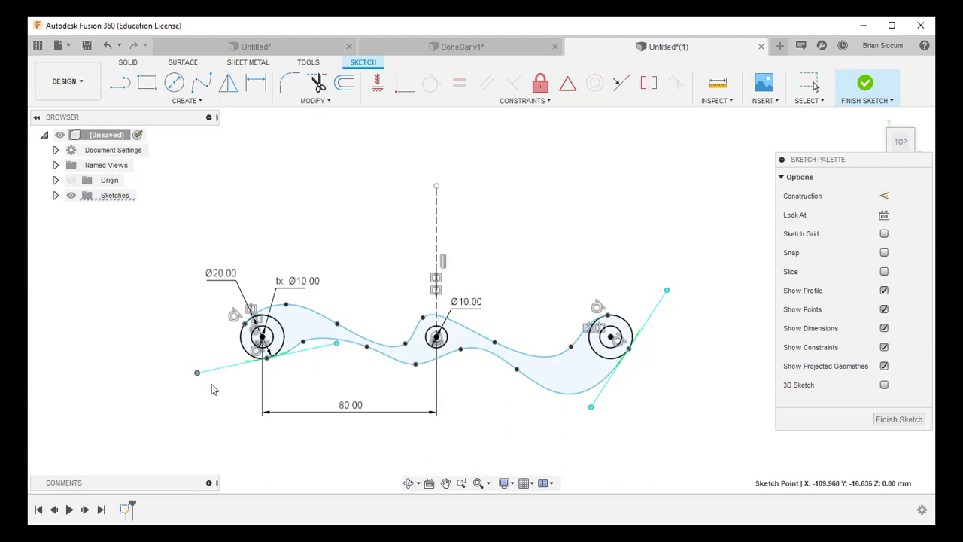
left_click_drag(208, 382, 231, 374)
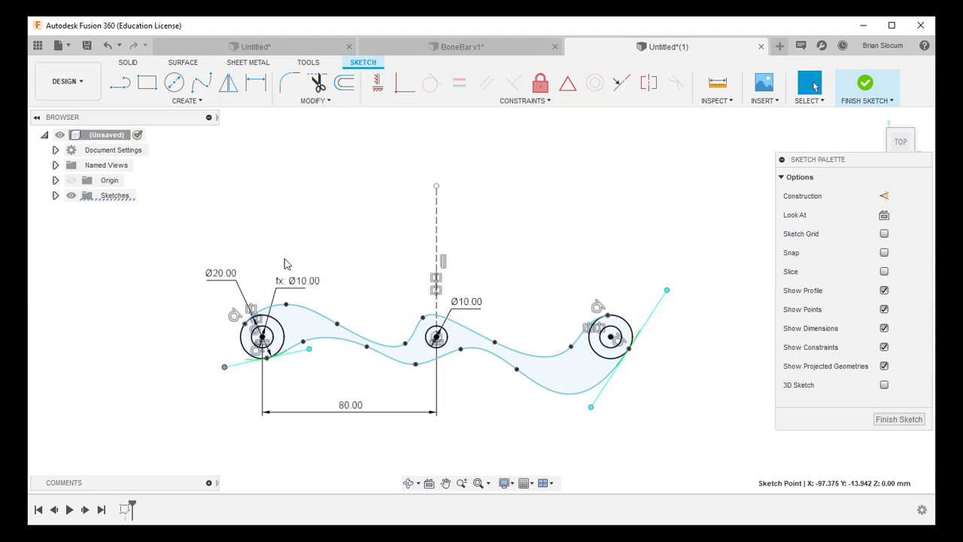
Trim away the inner arcs of the left and right outer circles and finish the sketch
left_click(318, 83)
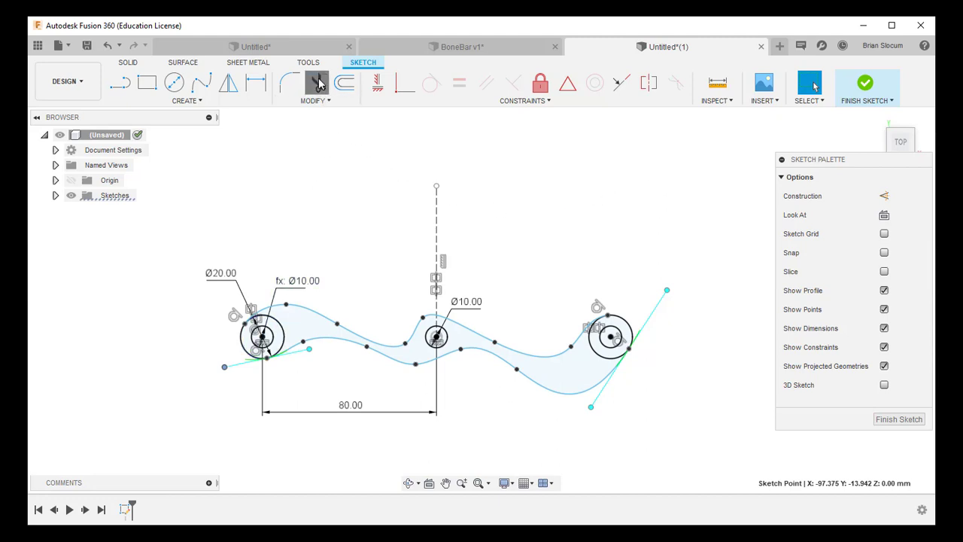
left_click(285, 332)
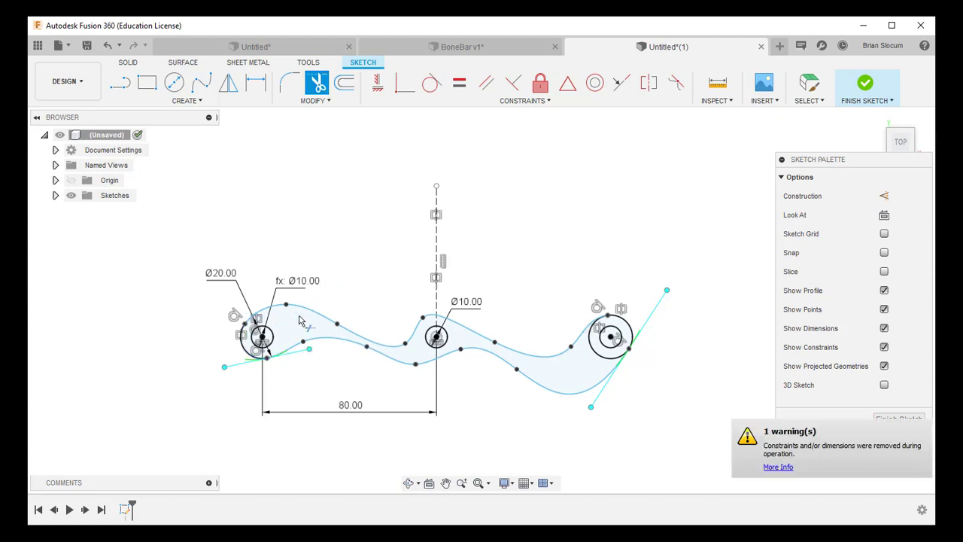
left_click(601, 356)
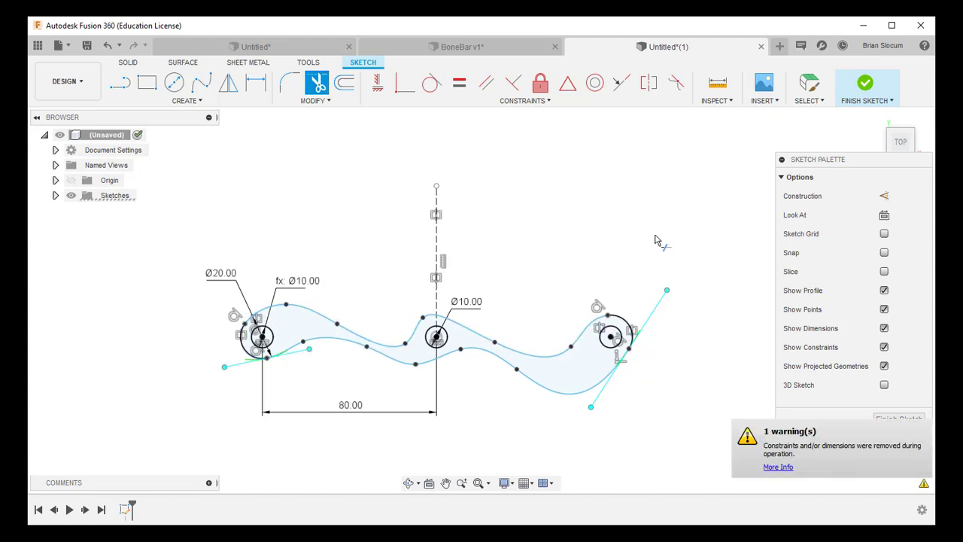
left_click(865, 91)
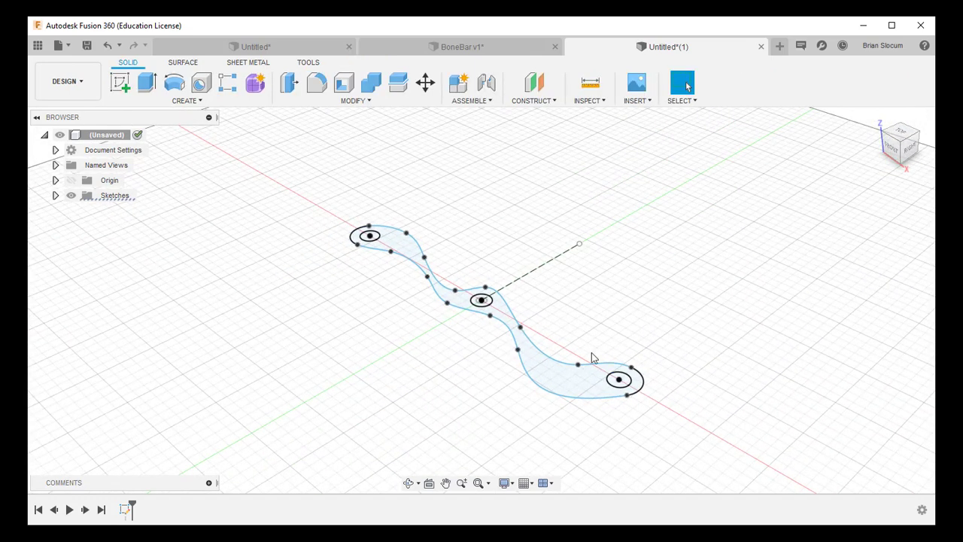
Extrude the bar profile symmetrically as a new body with a whole-length distance of 5 mm
left_click(146, 83)
left_click(566, 381)
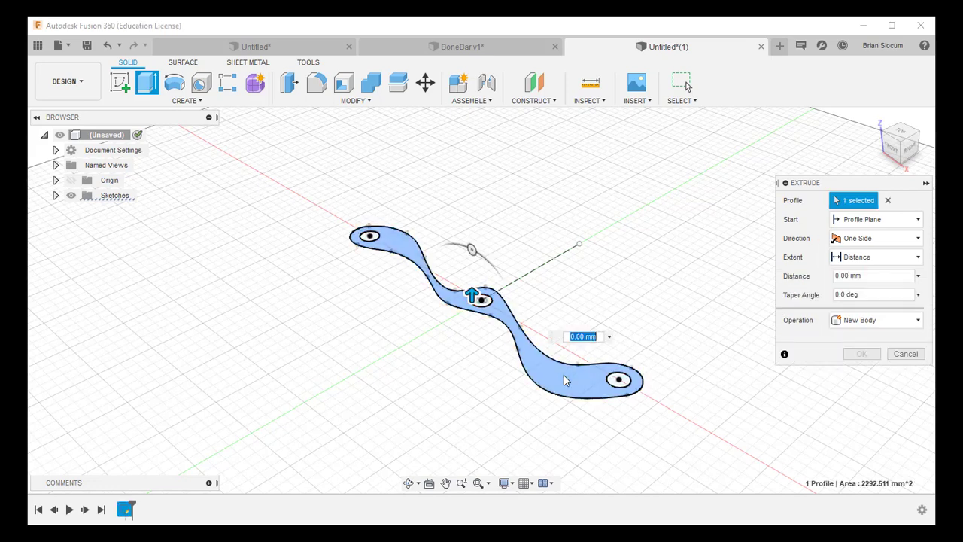
left_click(873, 238)
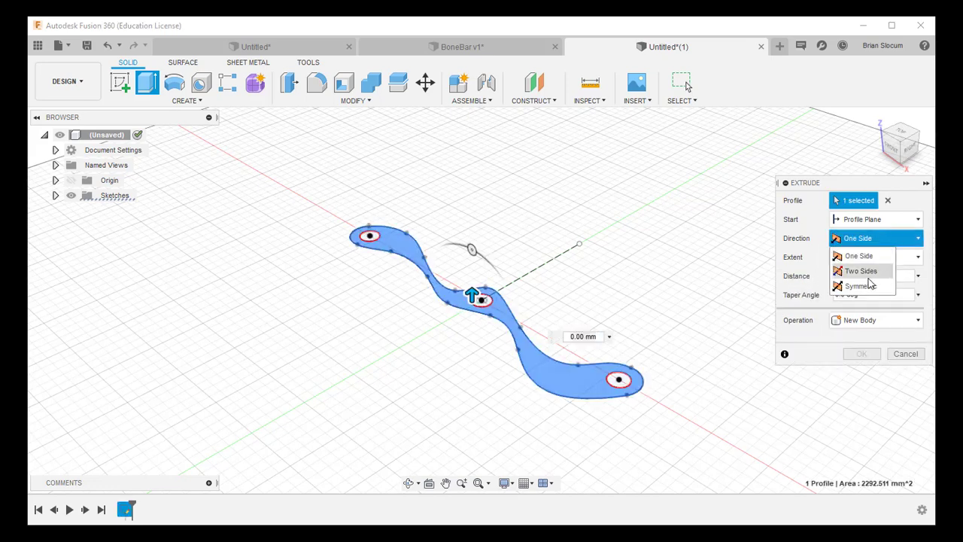
left_click(868, 289)
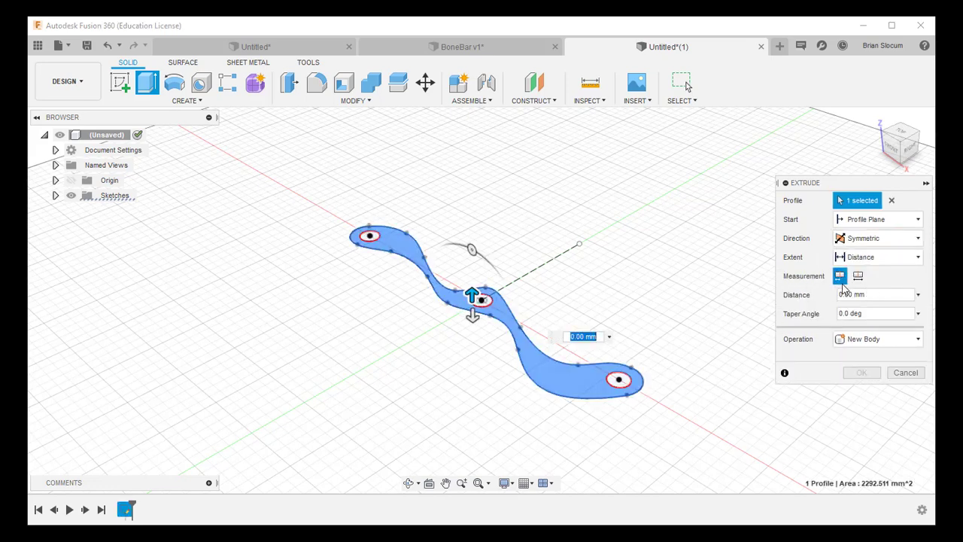
left_click(858, 276)
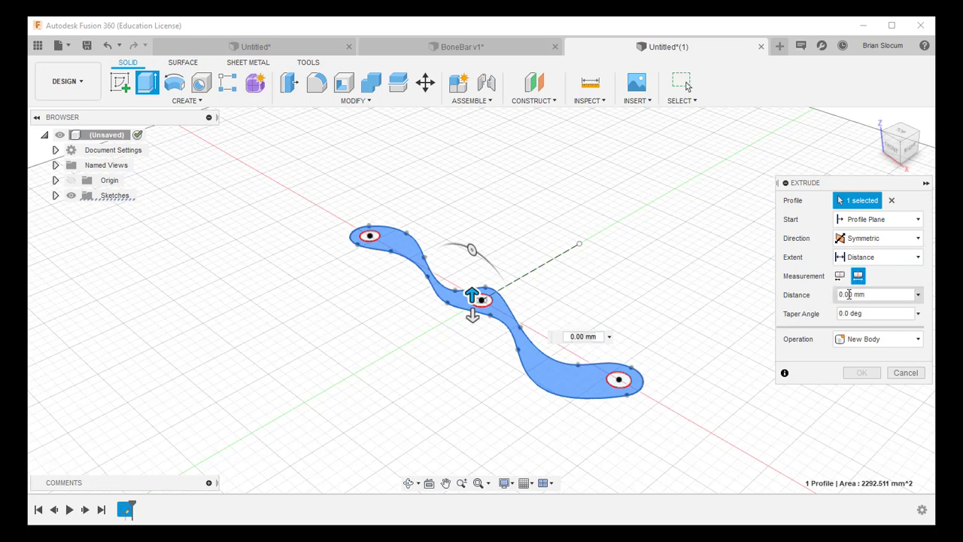
left_click(843, 294)
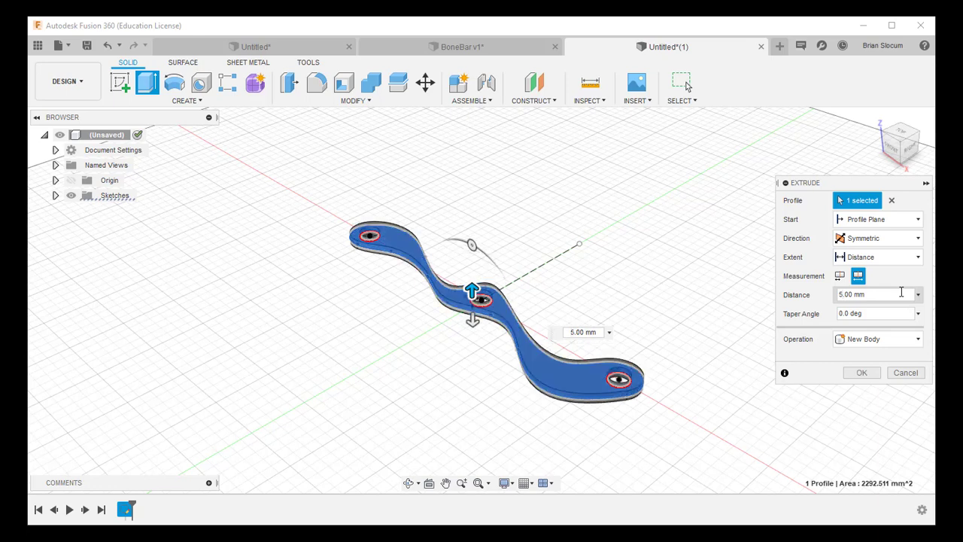
left_click(859, 373)
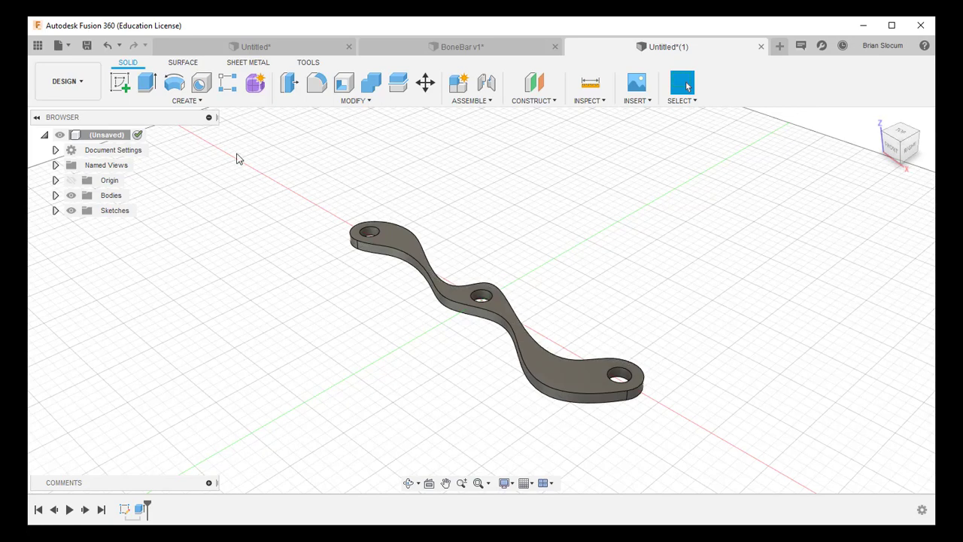
Create a sketch on the bar's top face and place the text "Dali Bar" on the wide lobe near the right hole
left_click(187, 101)
left_click(185, 103)
left_click(120, 82)
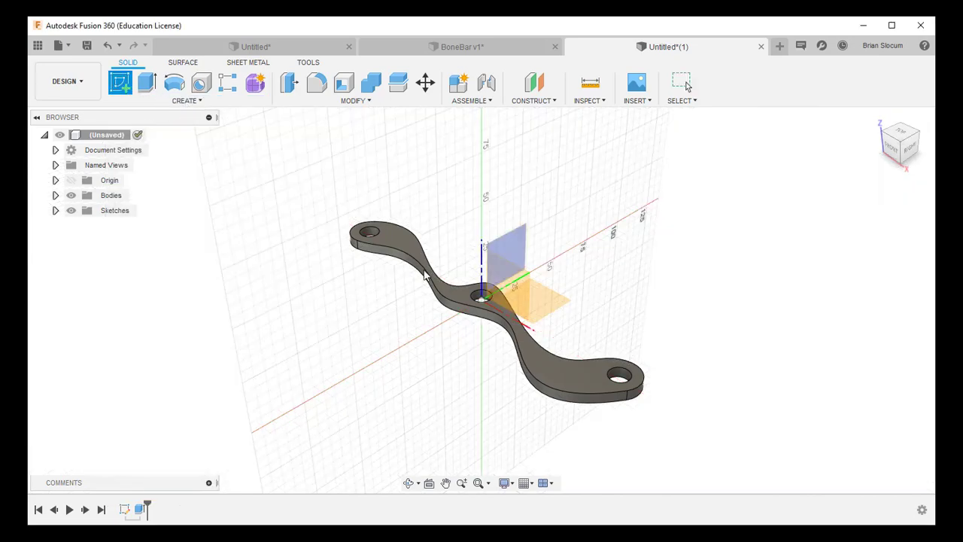
left_click(558, 368)
left_click(187, 102)
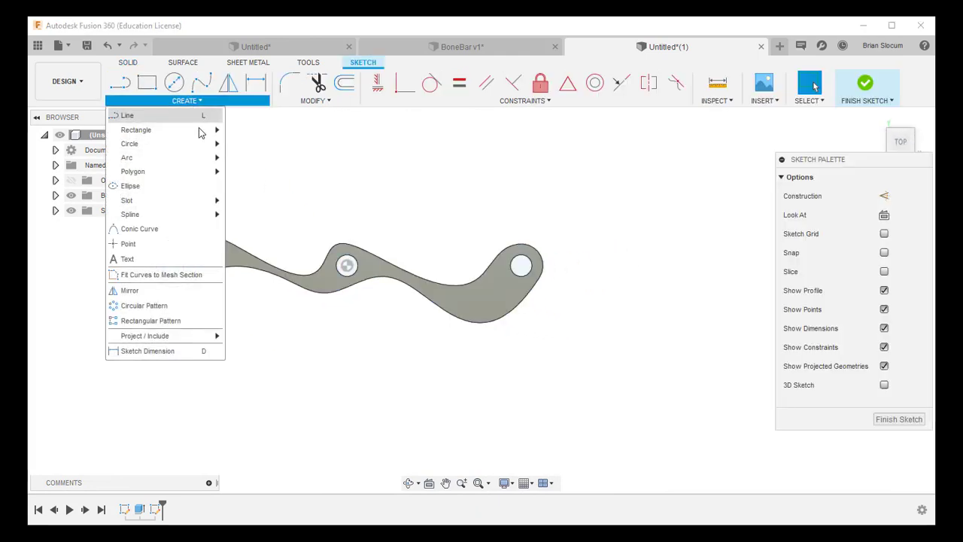
left_click(144, 259)
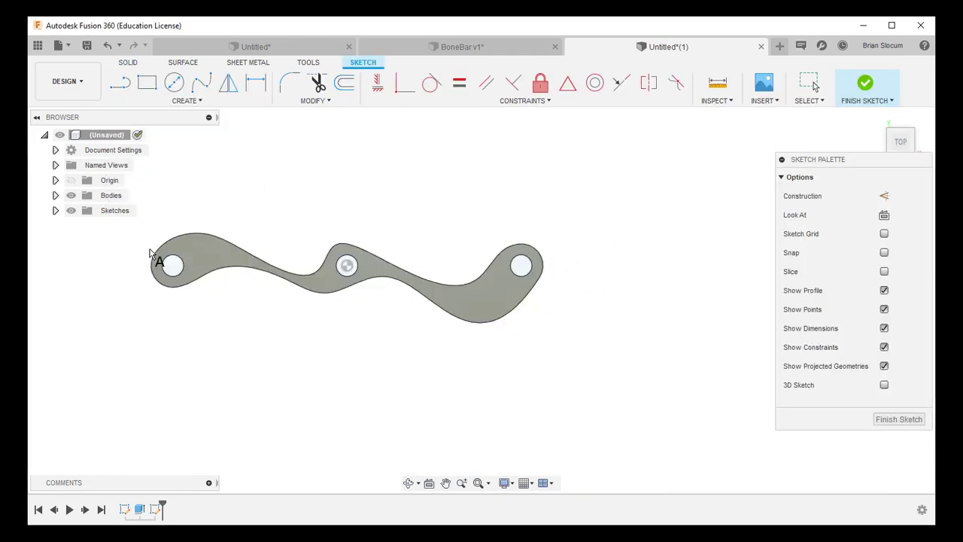
left_click(465, 305)
left_click(832, 201)
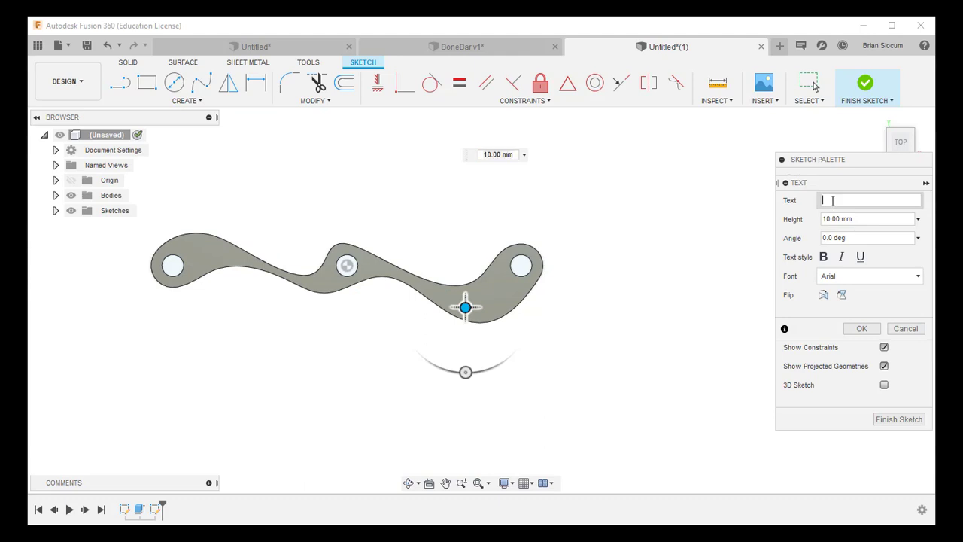
type("Dali Bar")
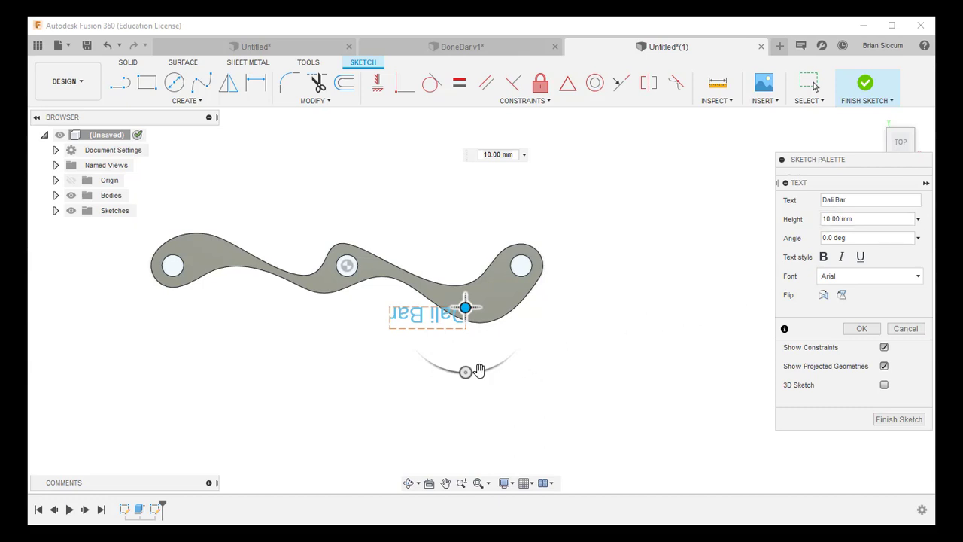
Rotate the "Dali Bar" text to -160 degrees and set its font to Chiller
left_click_drag(465, 371, 410, 143)
left_click(916, 277)
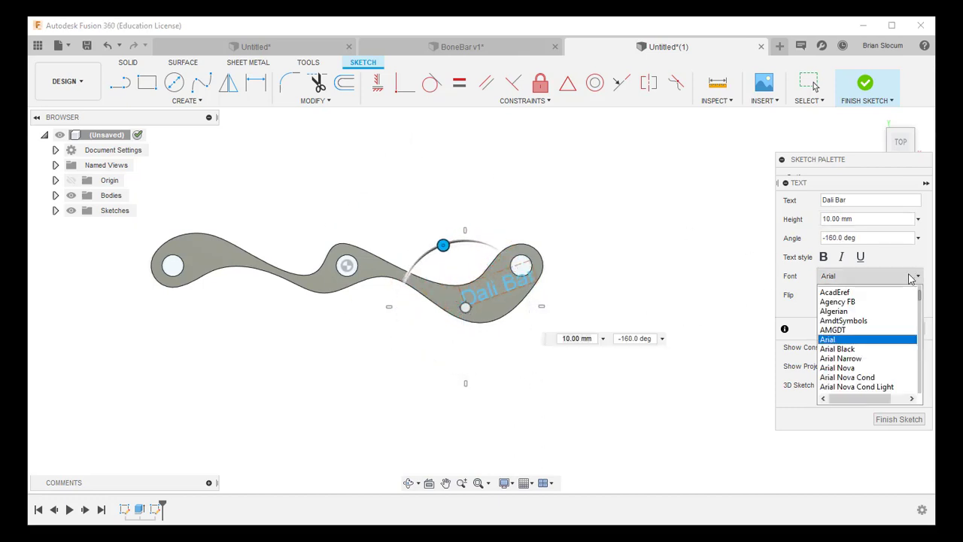
left_click_drag(921, 301, 919, 315)
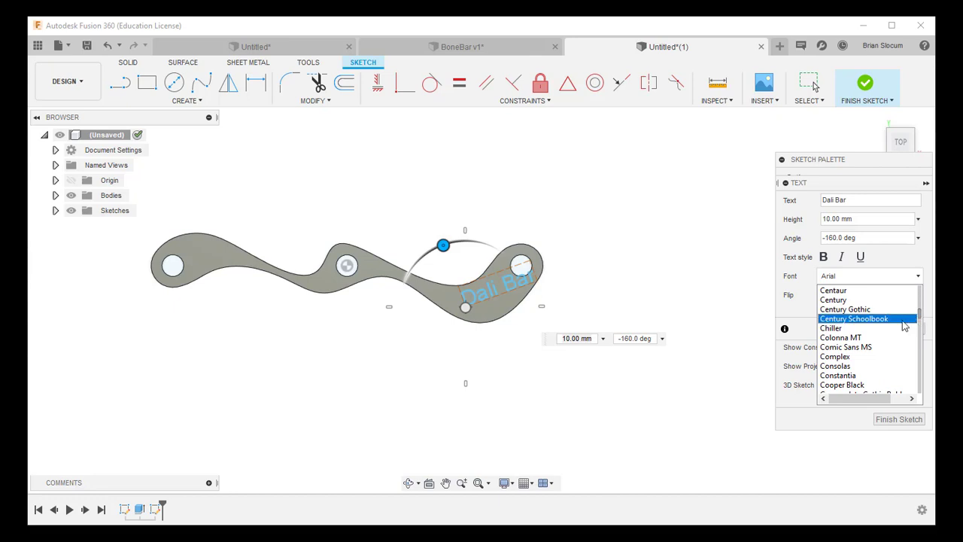
left_click(903, 328)
Shift the text slightly lower within the wide lobe, accept it and finish the sketch
scroll(499, 295, "up", 1)
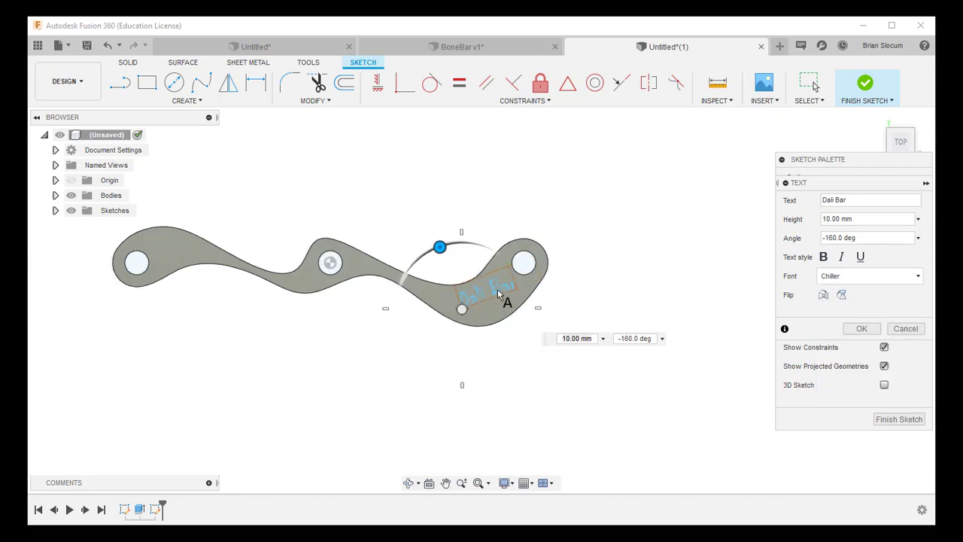
scroll(499, 295, "up", 2)
left_click_drag(449, 318, 447, 325)
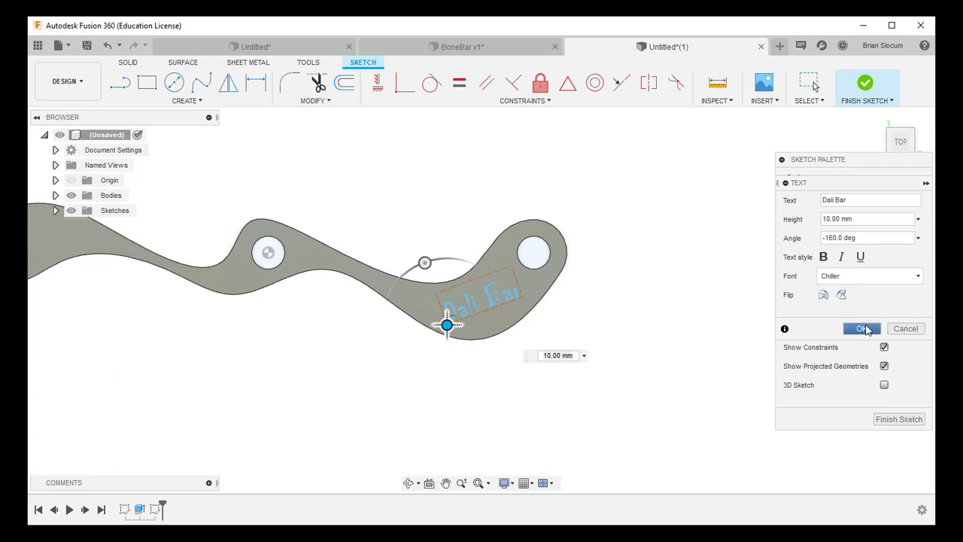
left_click(862, 328)
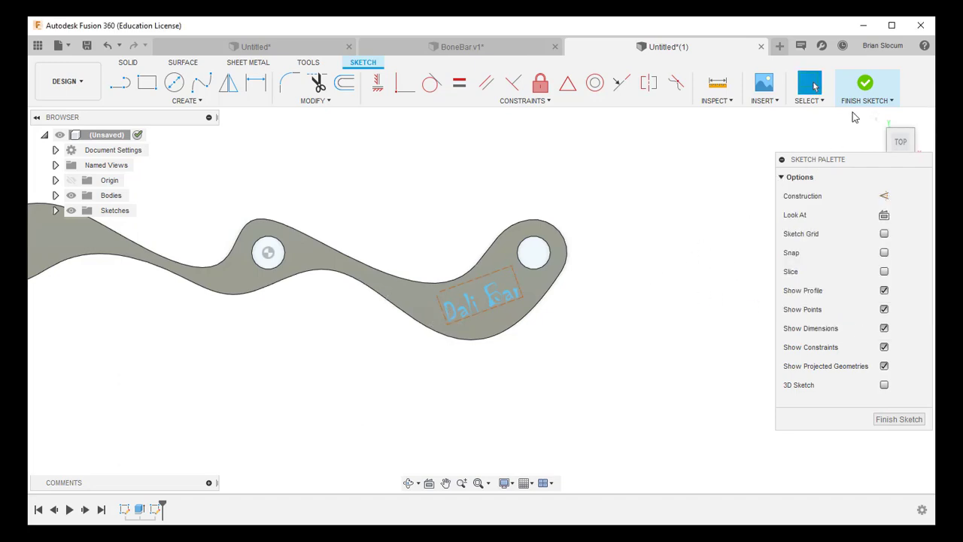
left_click(865, 87)
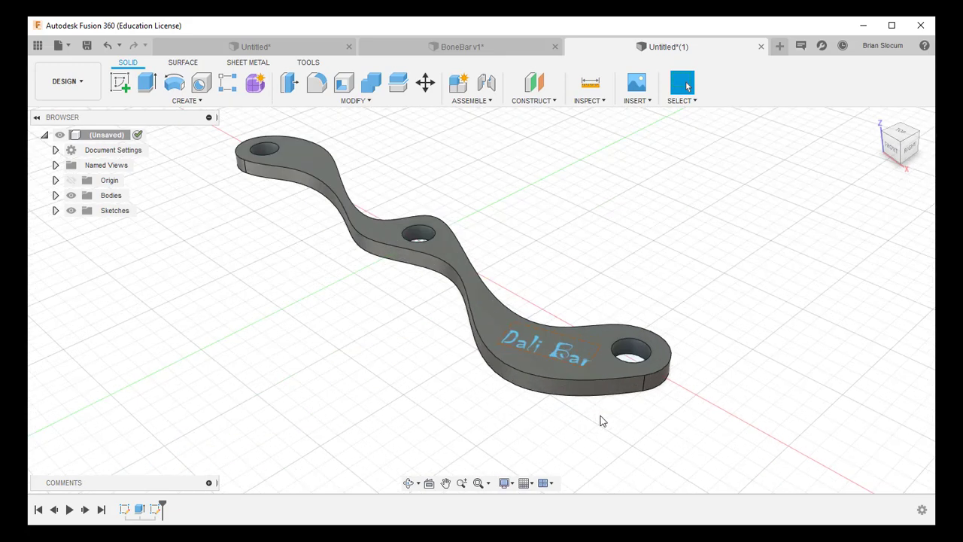
Engrave the "Dali Bar" text into the bar's top face with an extruded cut at a distance of -1 mm
scroll(594, 421, "up", 3)
key("e")
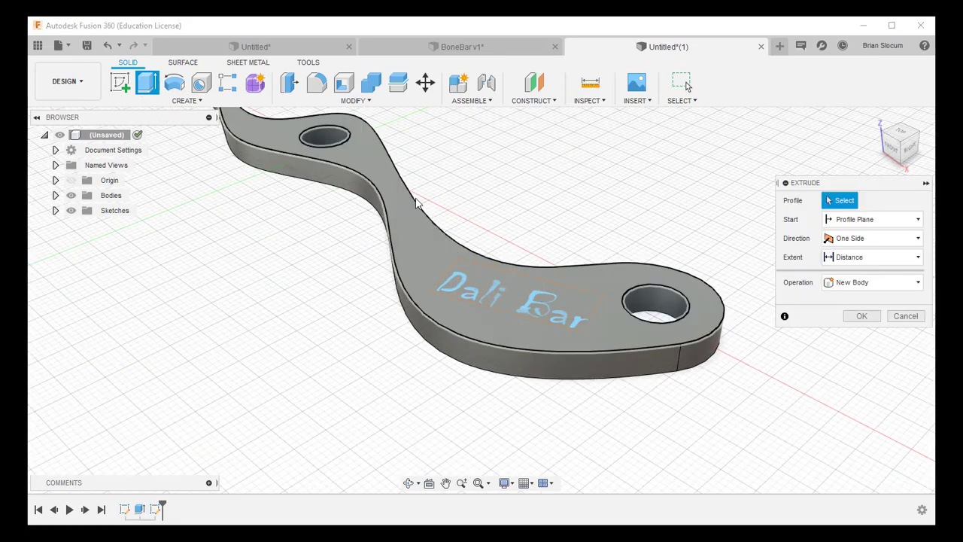
left_click(461, 281)
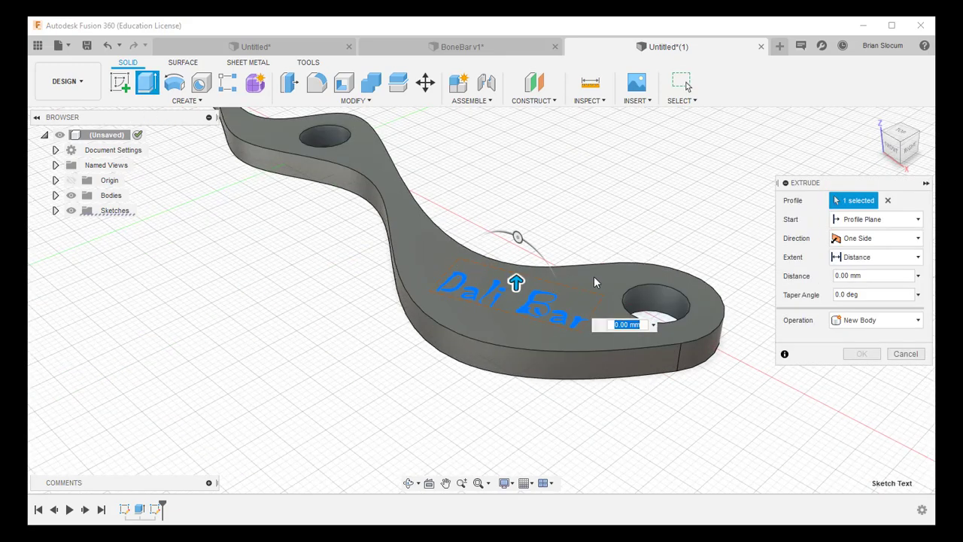
left_click(880, 321)
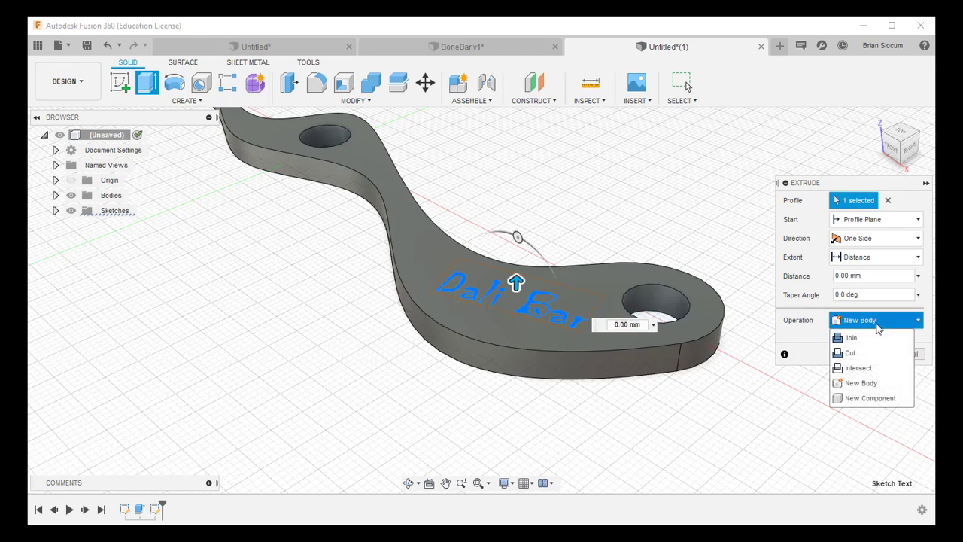
left_click(849, 353)
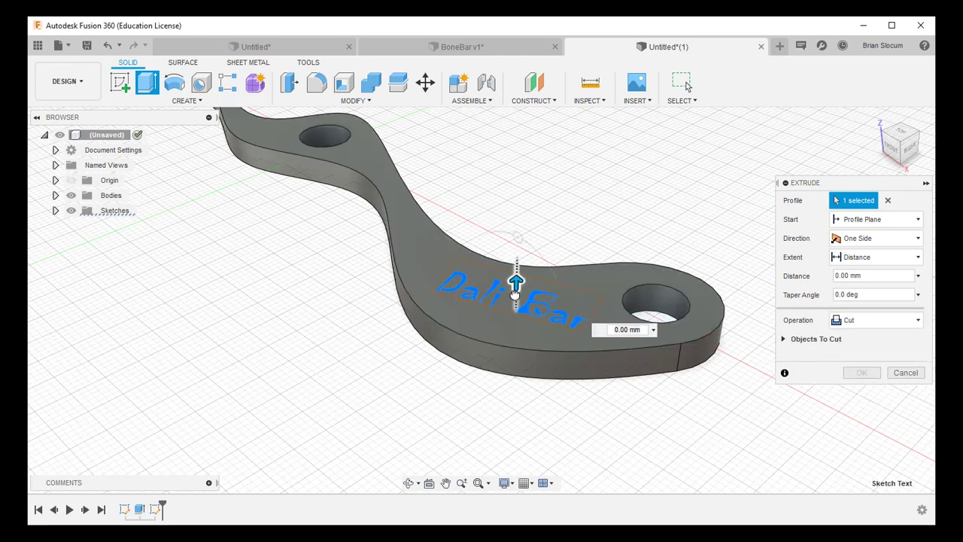
left_click_drag(515, 301, 514, 322)
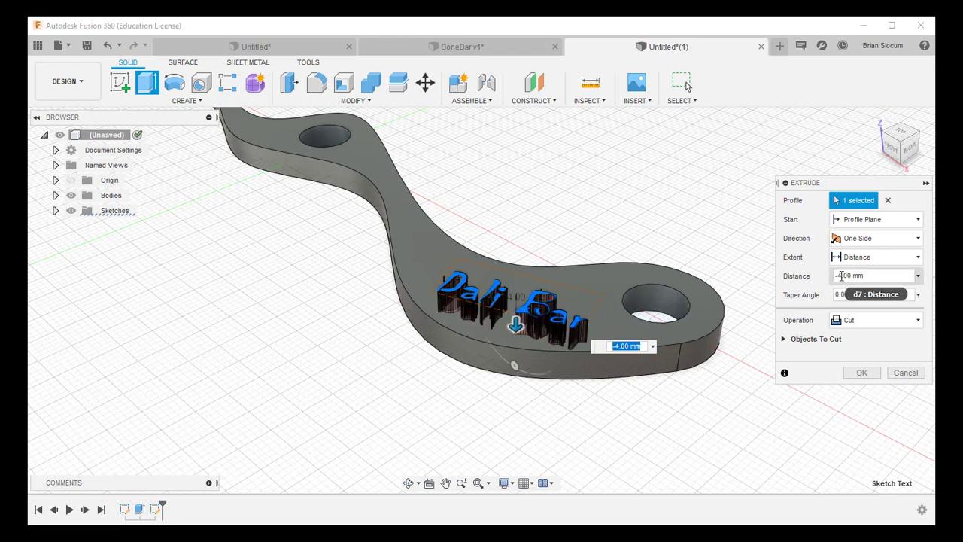
left_click(841, 276)
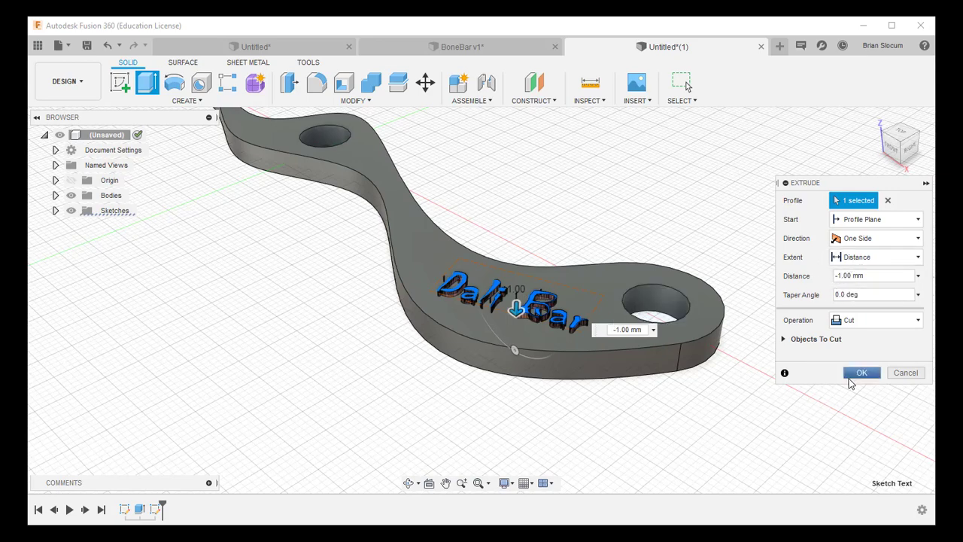
left_click(858, 374)
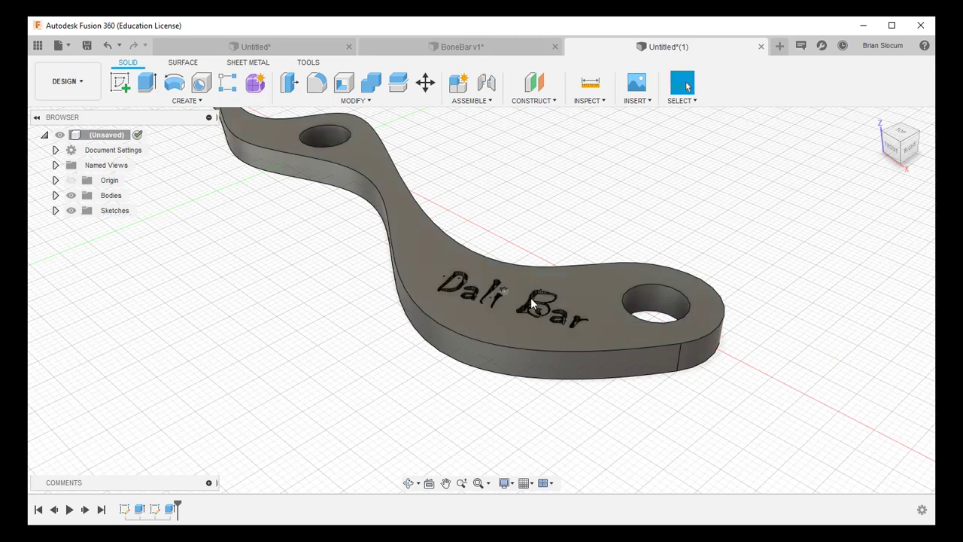
scroll(526, 309, "up", 10)
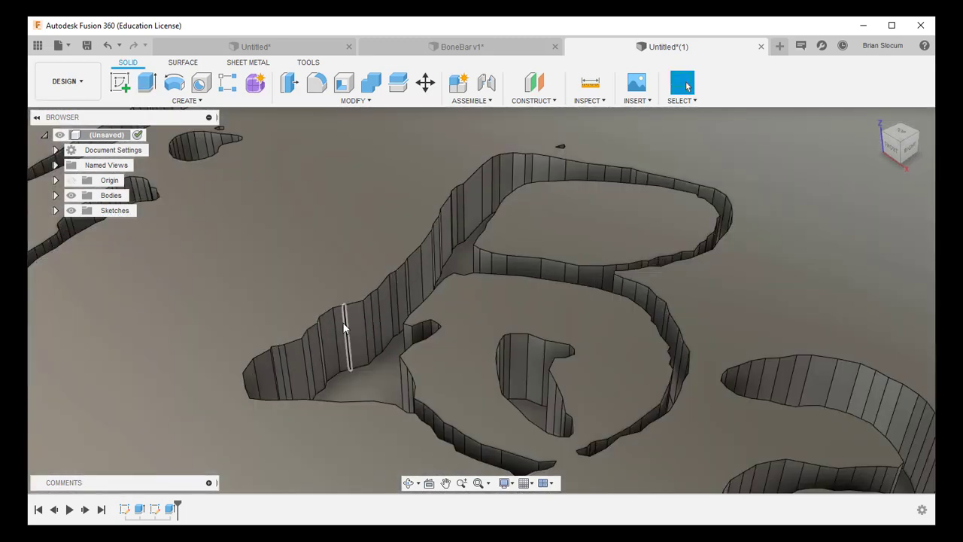
Examine the engraved "Dali Bar" lettering up close, and view the whole bar with all three holes
scroll(523, 342, "down", 8)
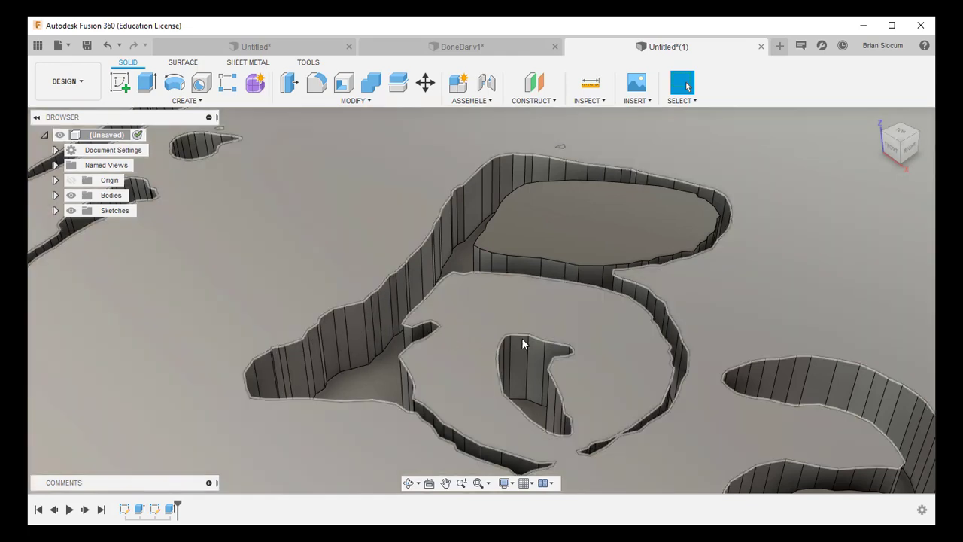
scroll(524, 348, "down", 3)
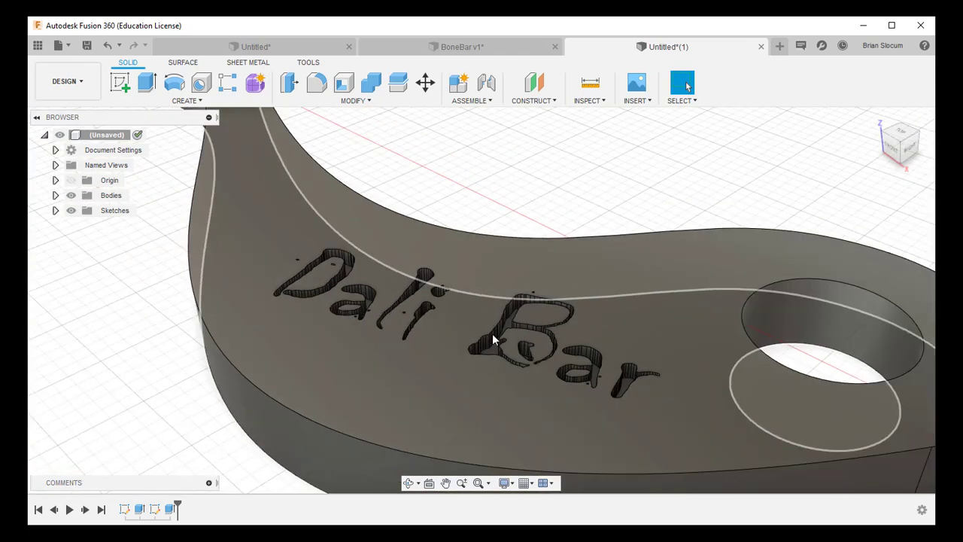
scroll(544, 397, "down", 2)
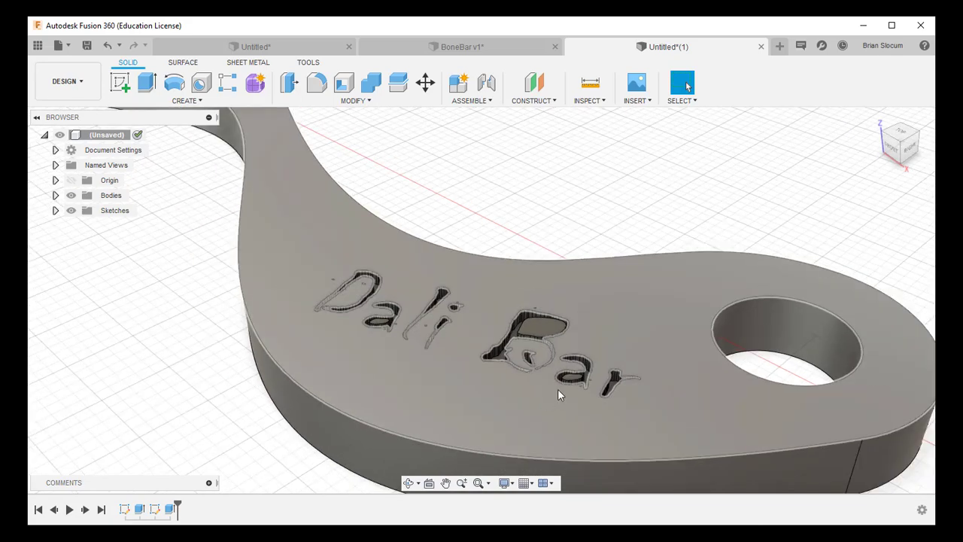
scroll(662, 287, "up", 2)
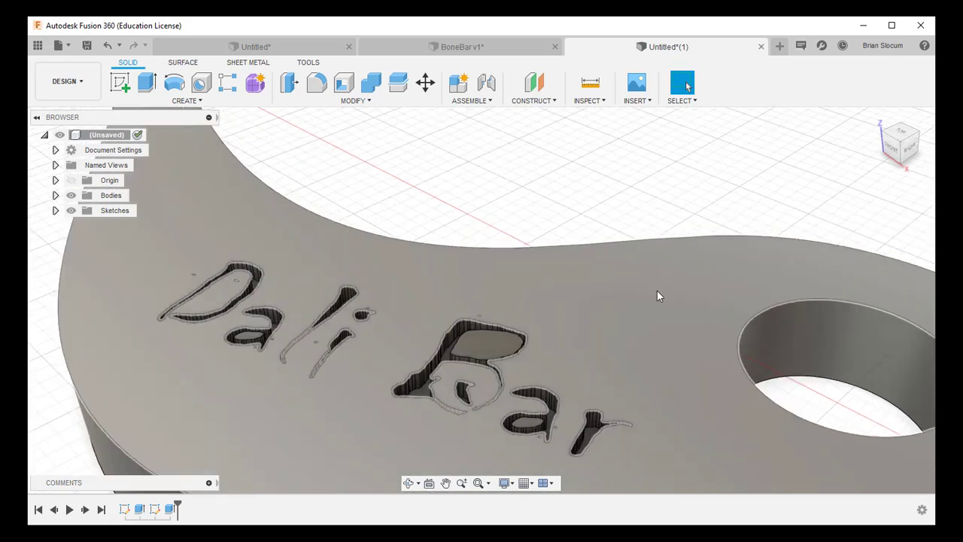
scroll(654, 293, "down", 4)
scroll(652, 303, "down", 3)
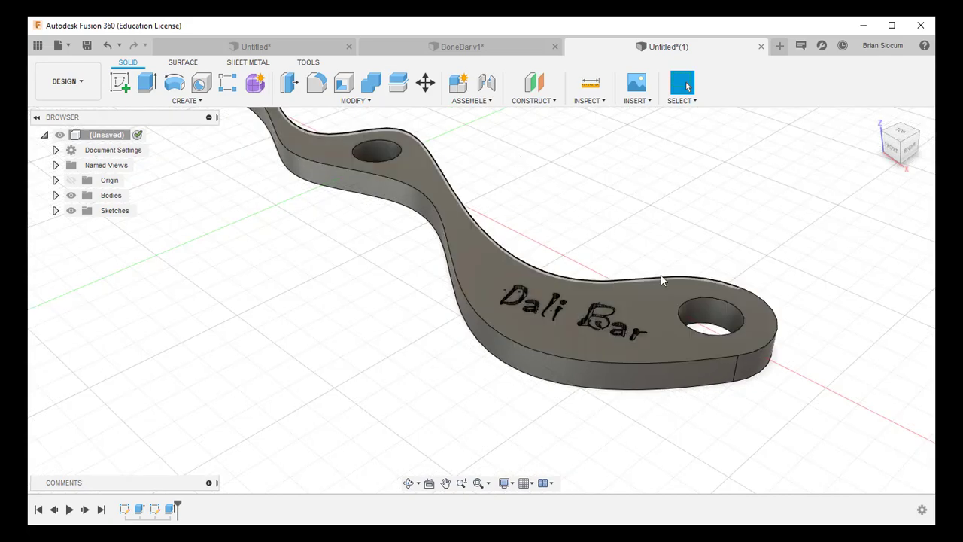
scroll(544, 224, "down", 4)
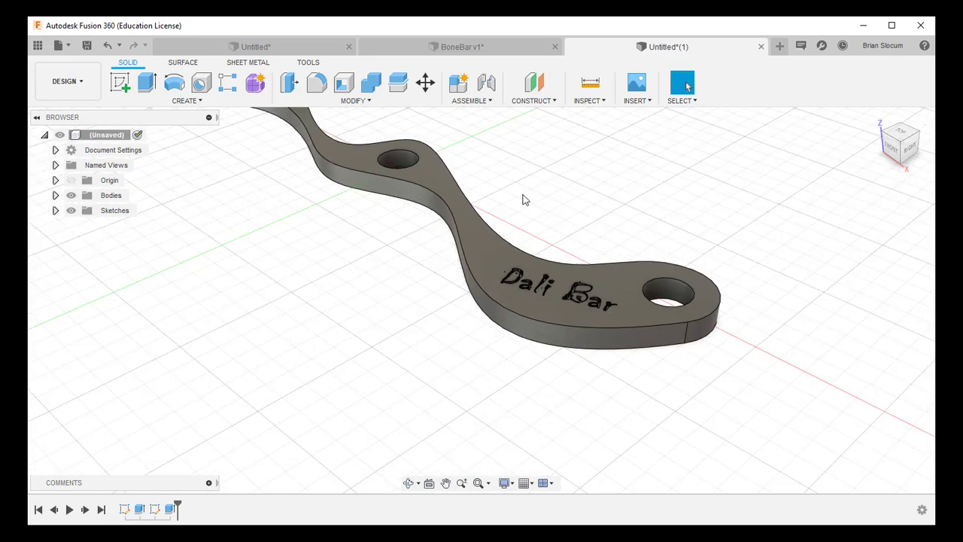
middle_click_drag(522, 200, 533, 281)
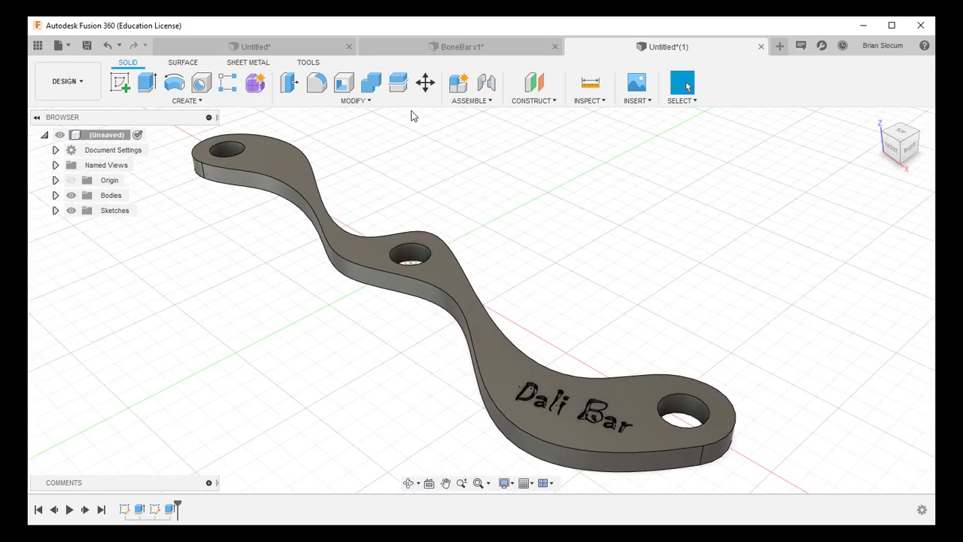
Fillet the upper and lower outer perimeter edges of the bar with a constant 1 mm radius
left_click(317, 82)
left_click(298, 197)
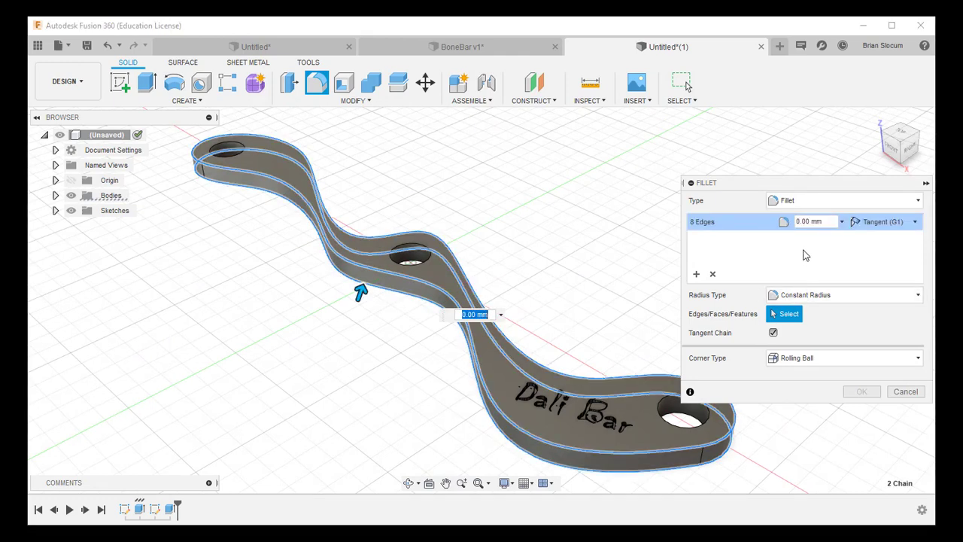
left_click(798, 221)
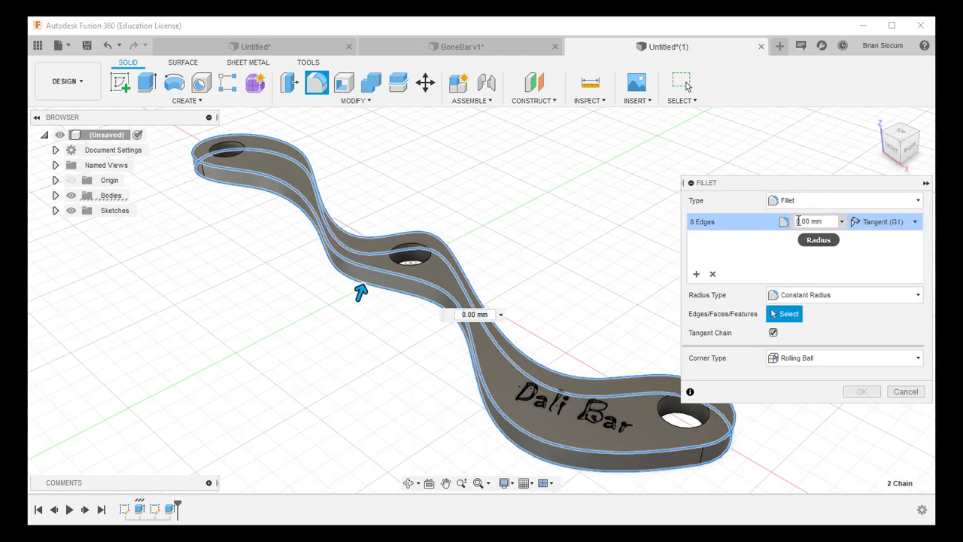
type("1")
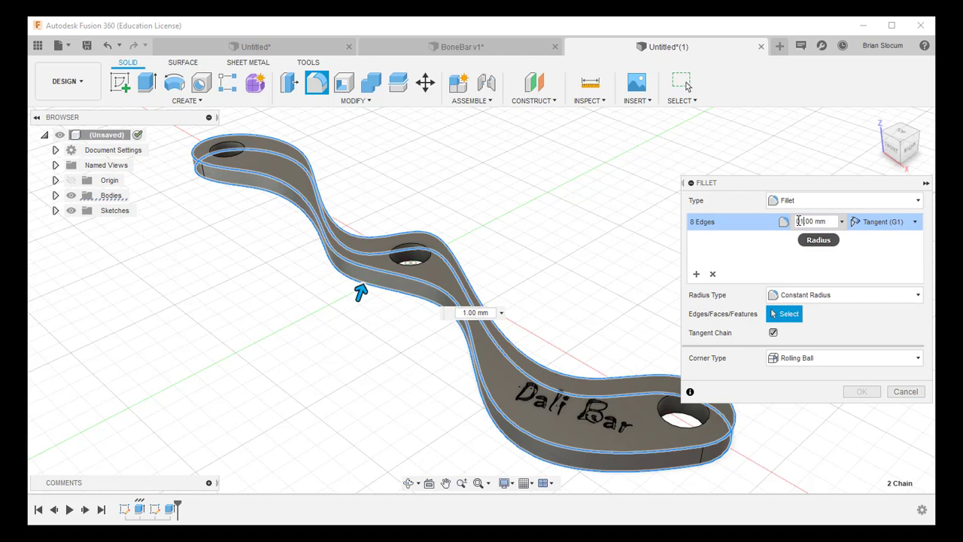
left_click(861, 392)
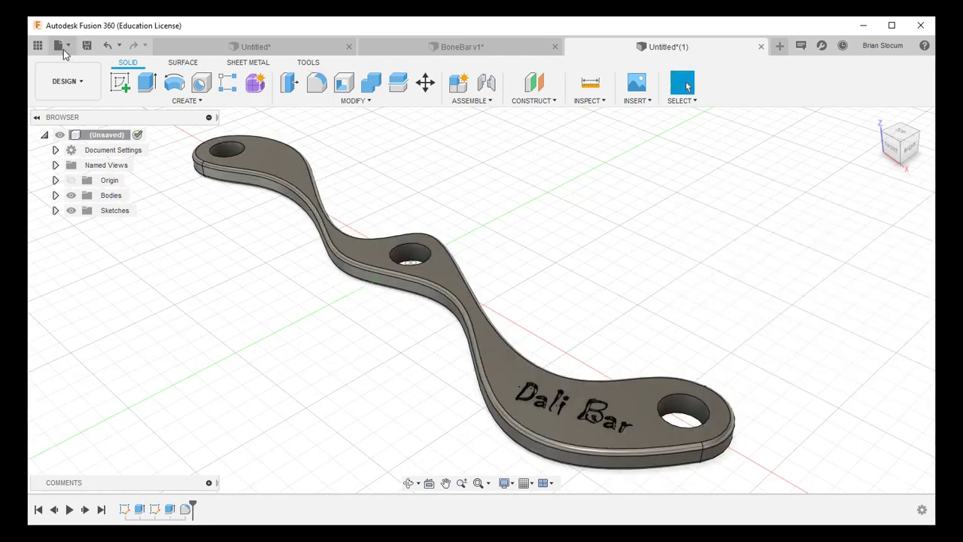
Save the design as Dali_Bar in the Fusion 360 Tutorial Files folder
left_click(87, 45)
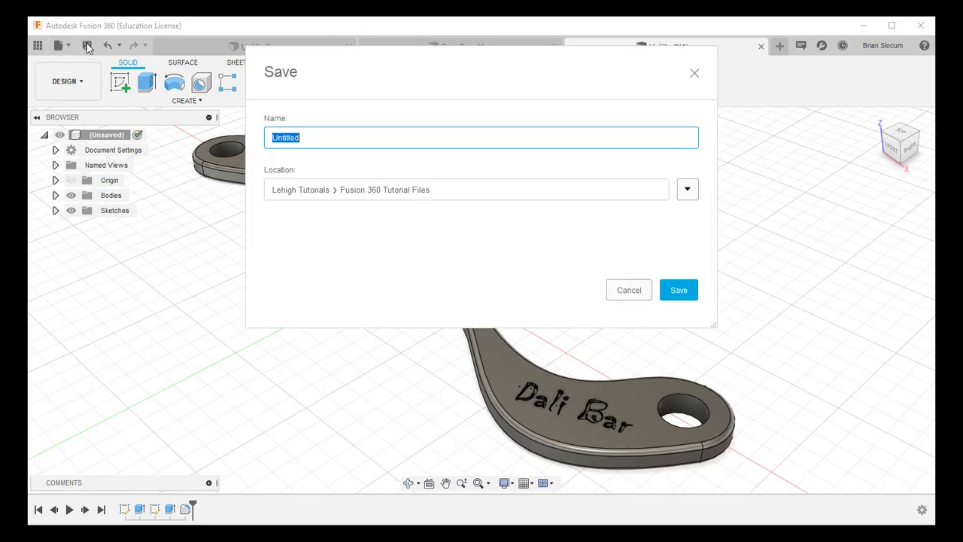
left_click(305, 136)
double_click(303, 137)
type("Dali_Bar")
left_click(678, 290)
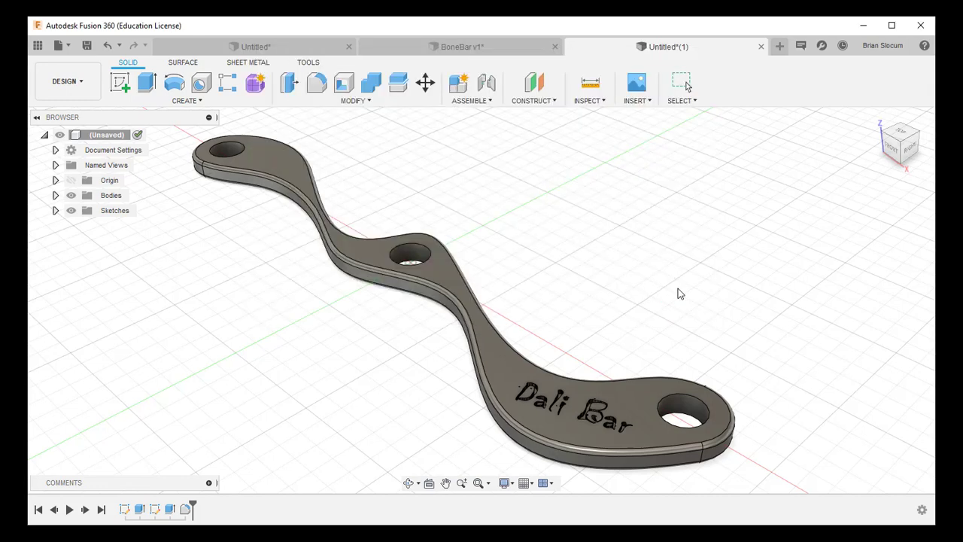